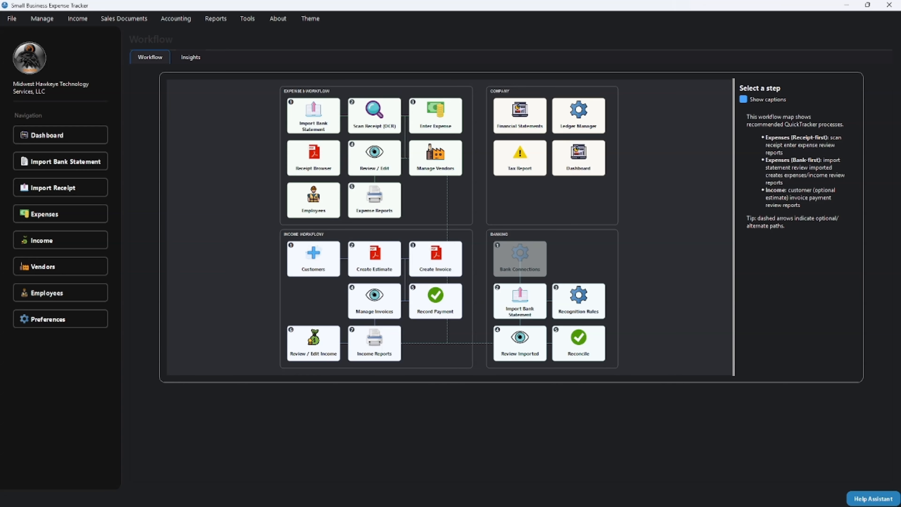
Step: Show the Dashboard step's description and bring up the Sales Documents menu
left_click(578, 158)
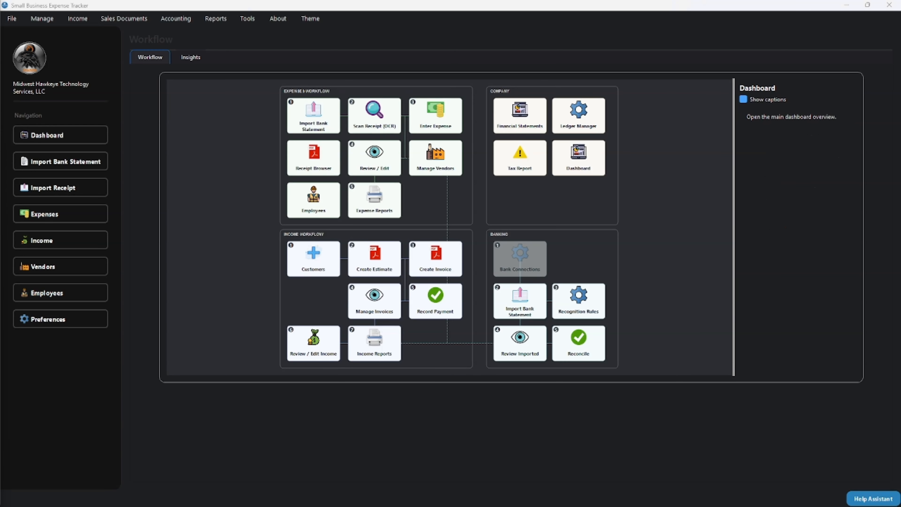
left_click(124, 19)
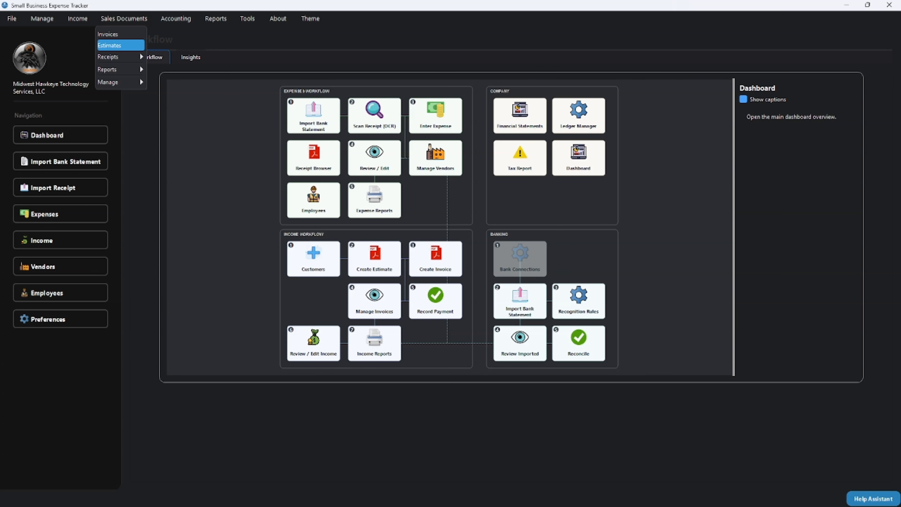
mouse_move(114, 56)
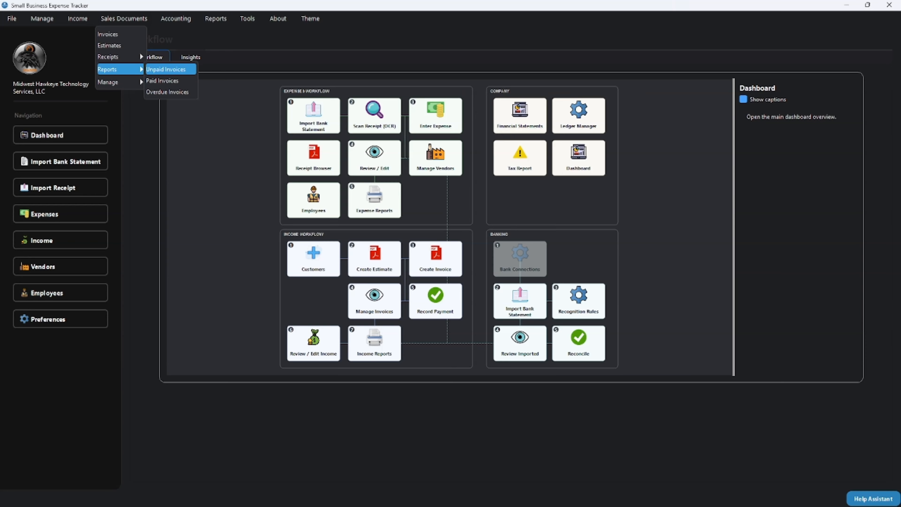
key("Down")
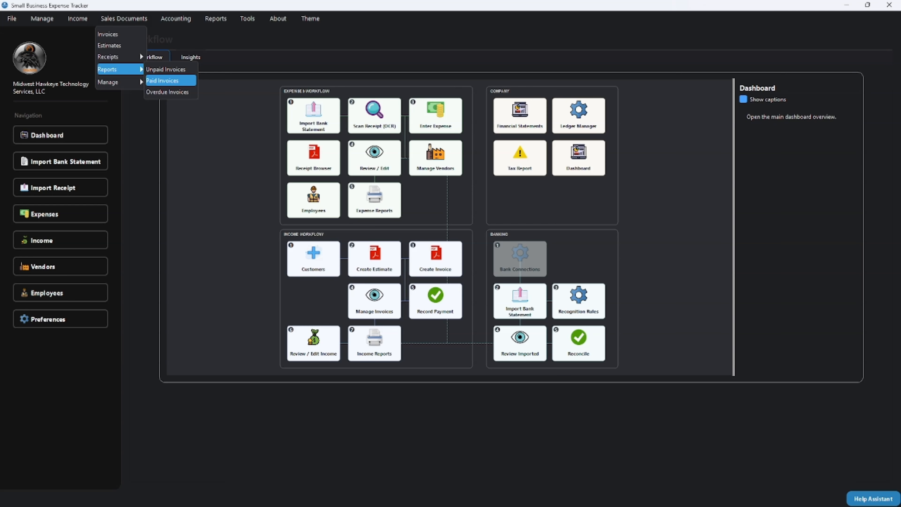
key("Down")
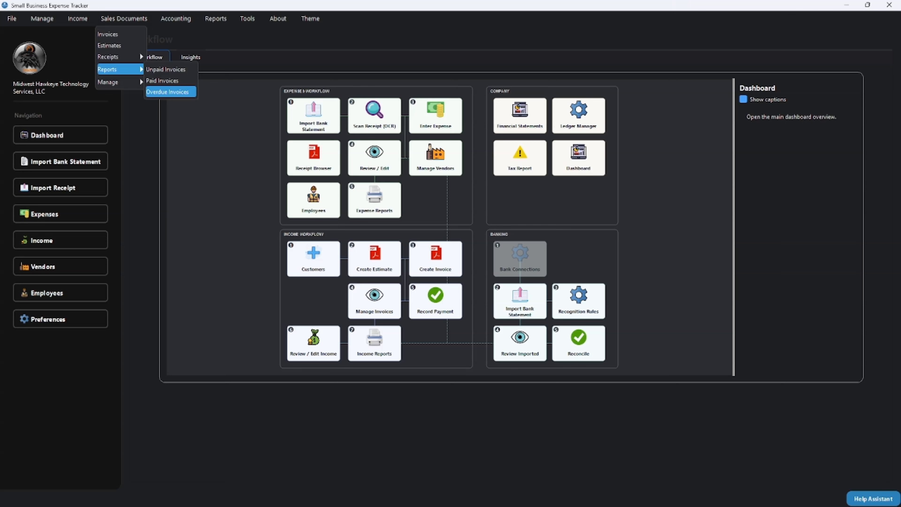
key("Left")
key("Down")
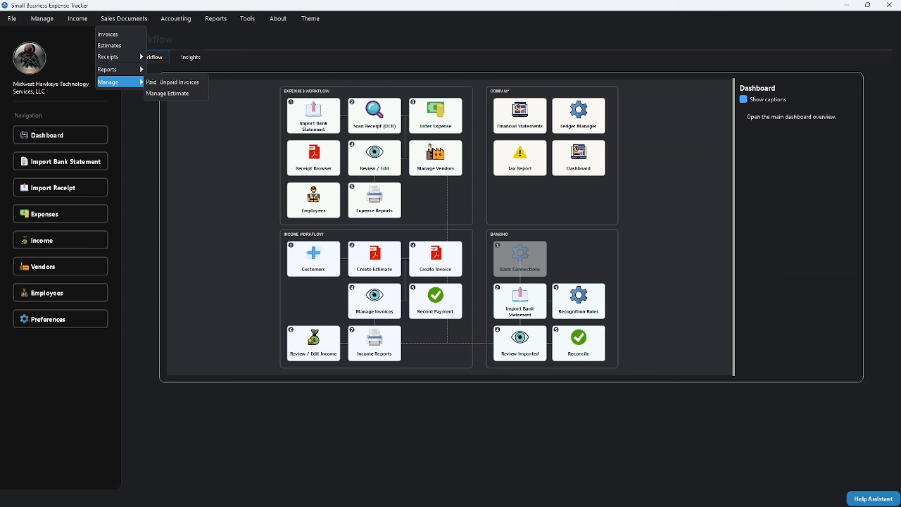
key("Right")
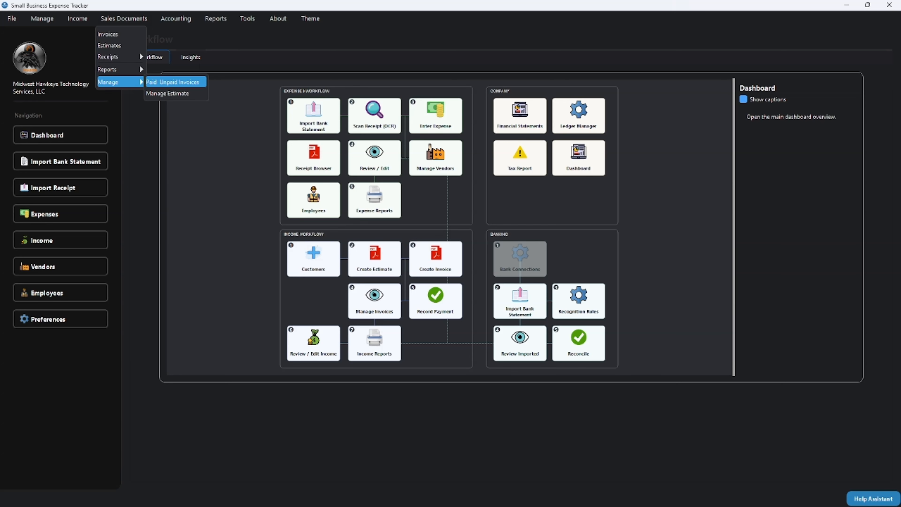
key("Down")
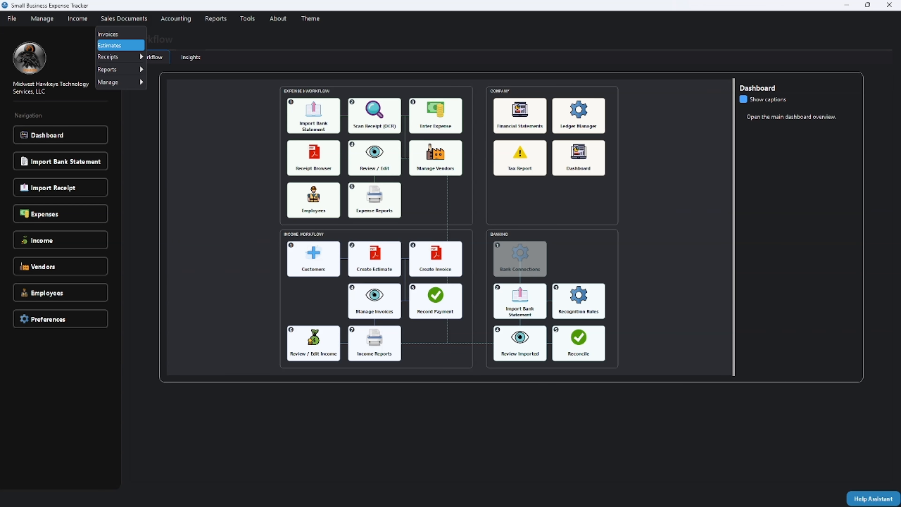
left_click(117, 45)
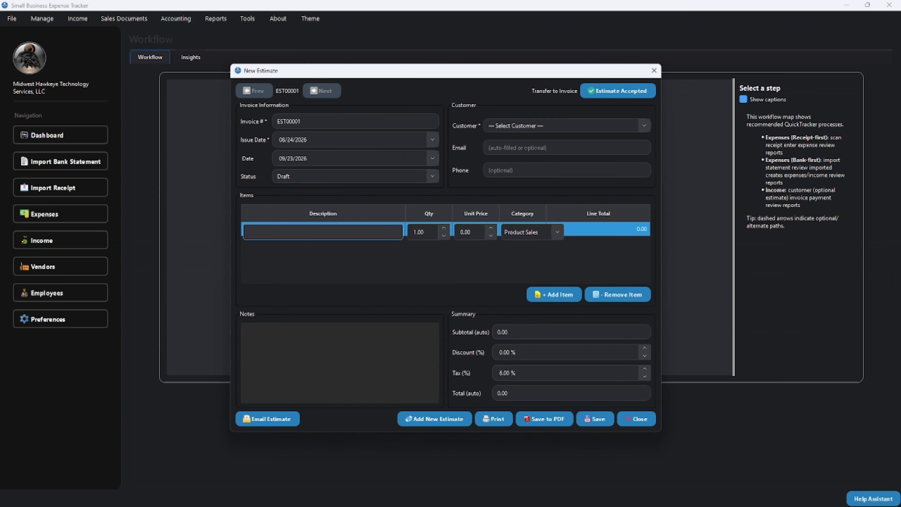
Step: Check the new estimate's number EST00001 and leave its status at Draft
mouse_move(336, 69)
left_mouse_down()
mouse_move(199, 55)
mouse_move(335, 59)
left_mouse_up()
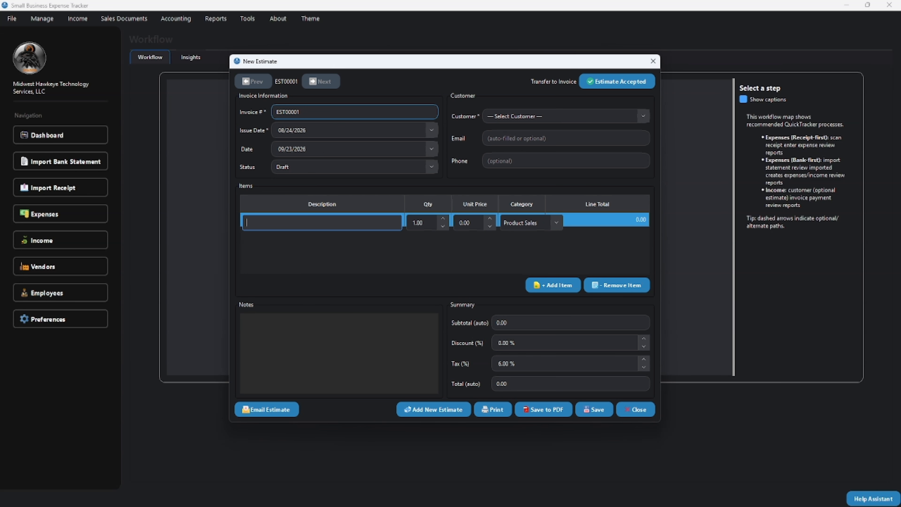
double_click(288, 112)
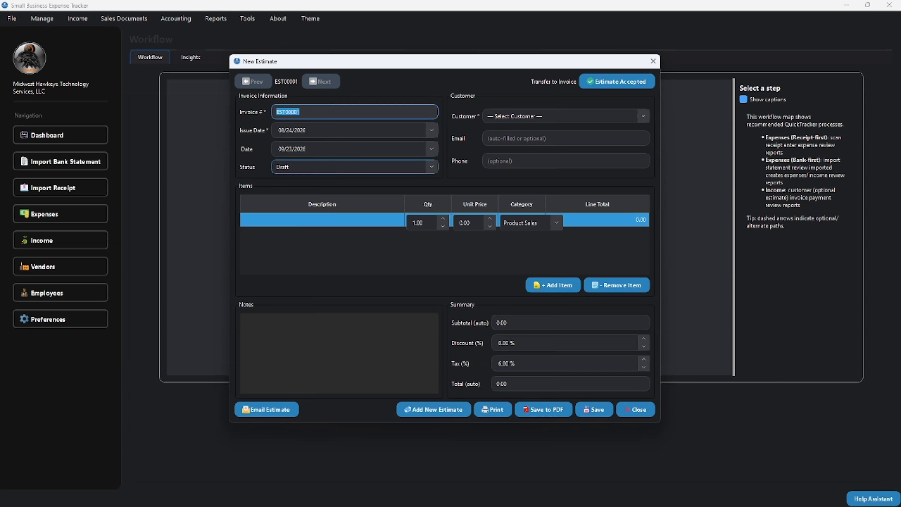
left_click(351, 167)
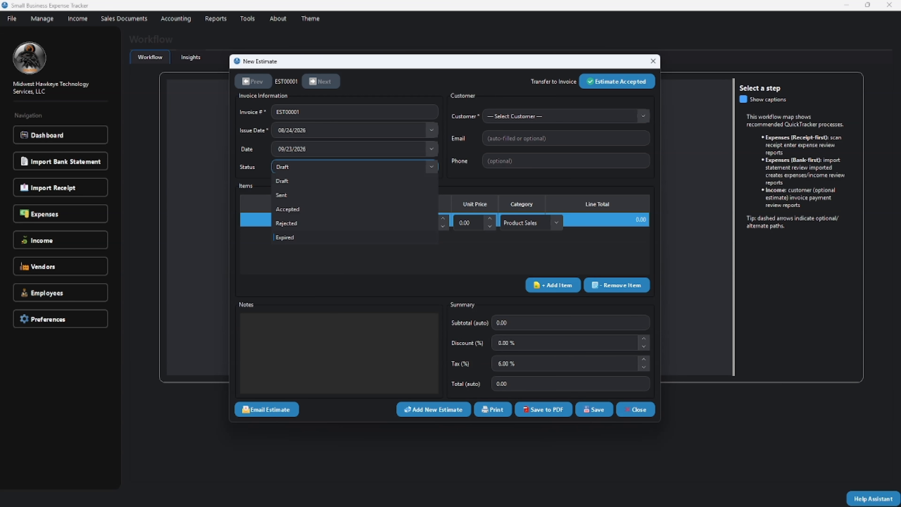
key("Escape")
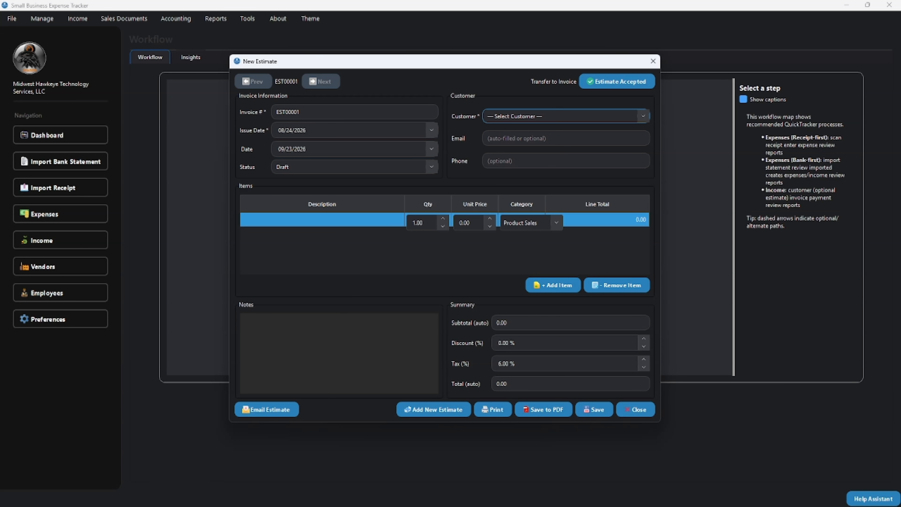
Step: Select J & E Entertainment as the estimate's customer and bring up the update customers option
left_click(566, 116)
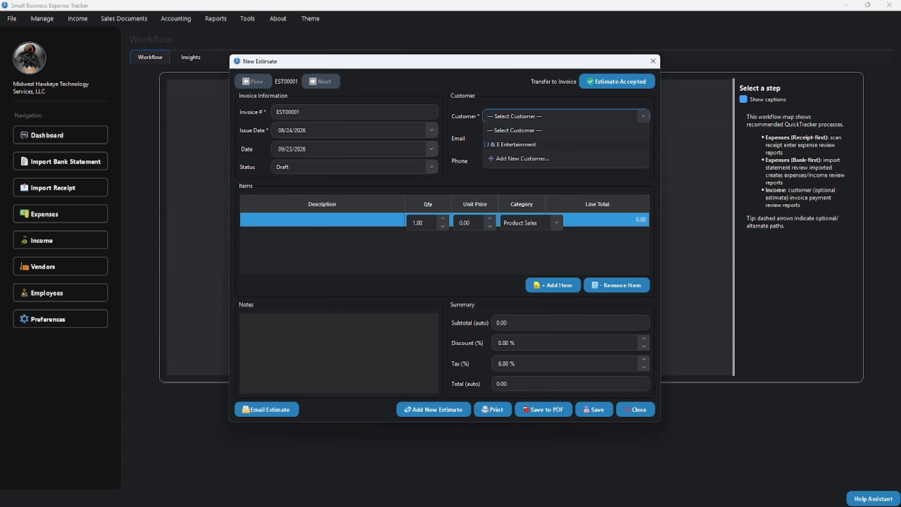
left_click(525, 144)
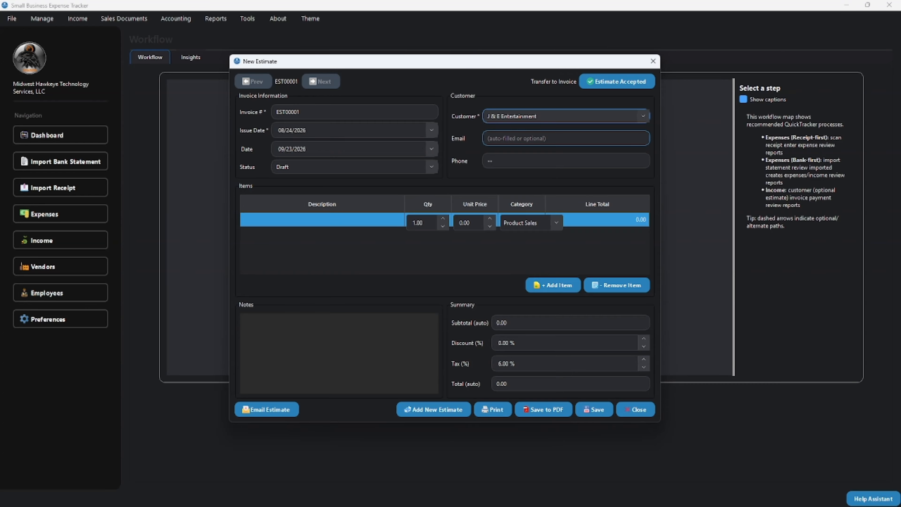
left_click(565, 116)
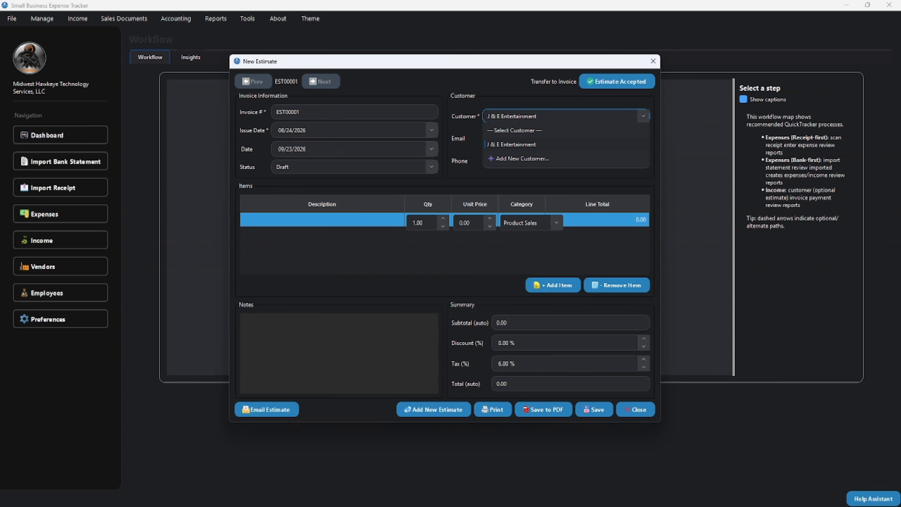
left_click(524, 144)
left_click(566, 138)
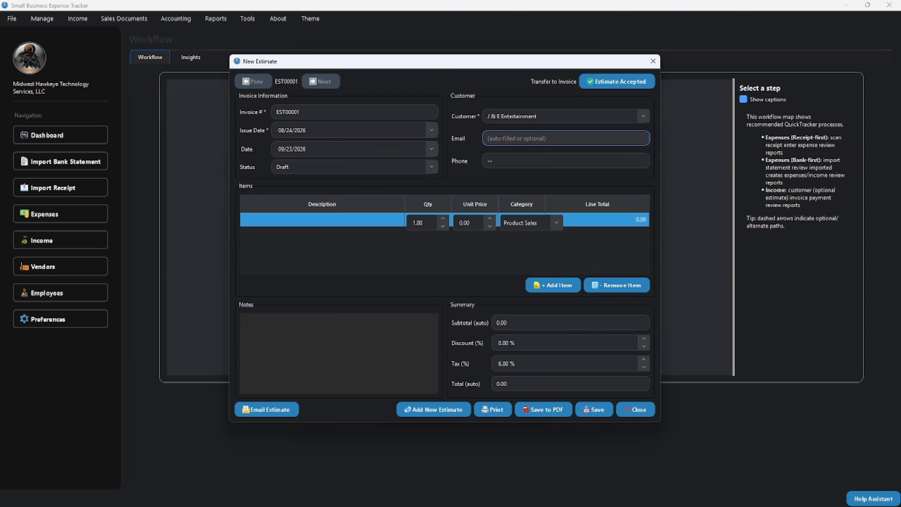
left_click(565, 116)
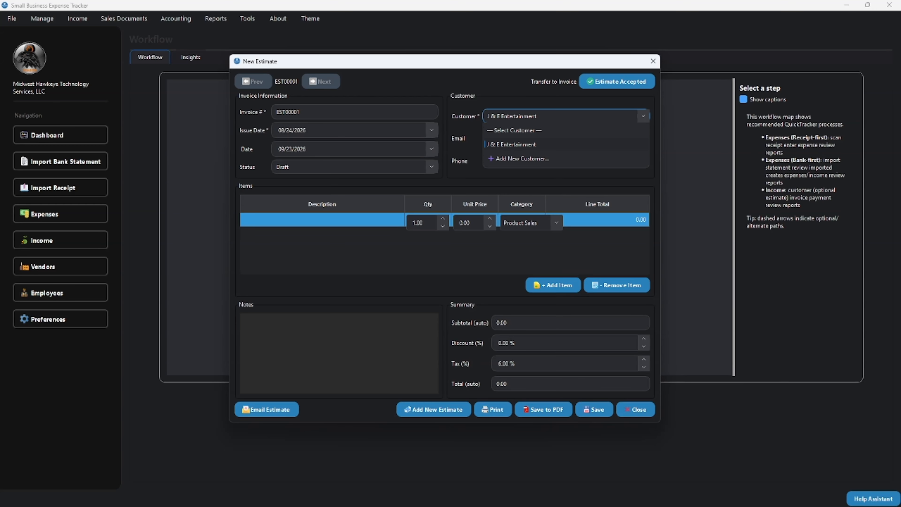
left_click(525, 143)
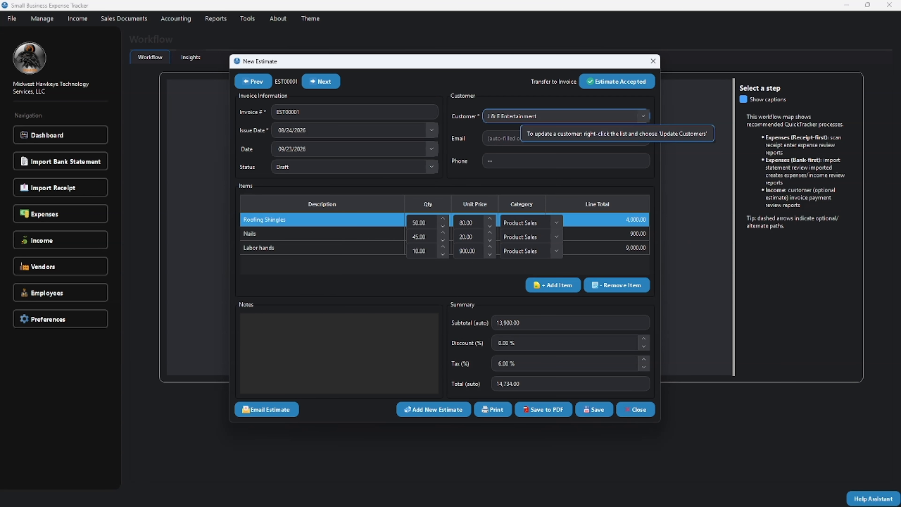
left_click(519, 117)
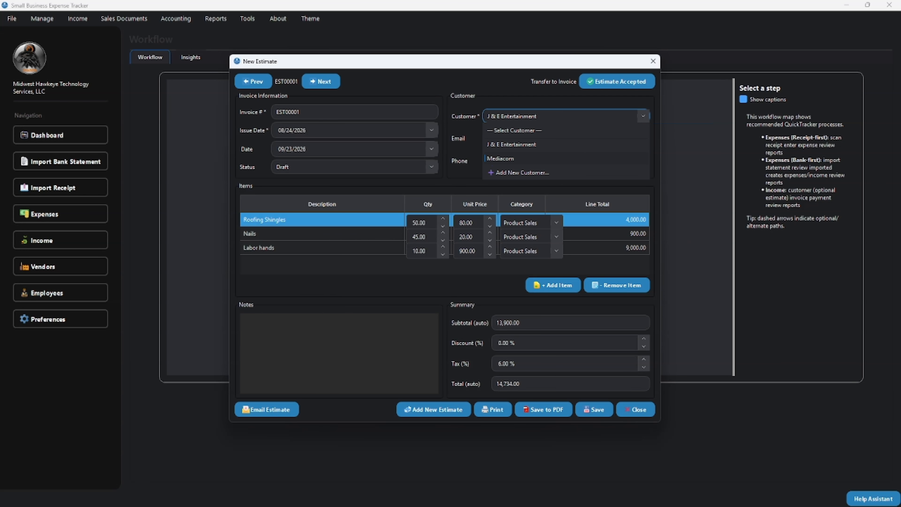
left_click(511, 144)
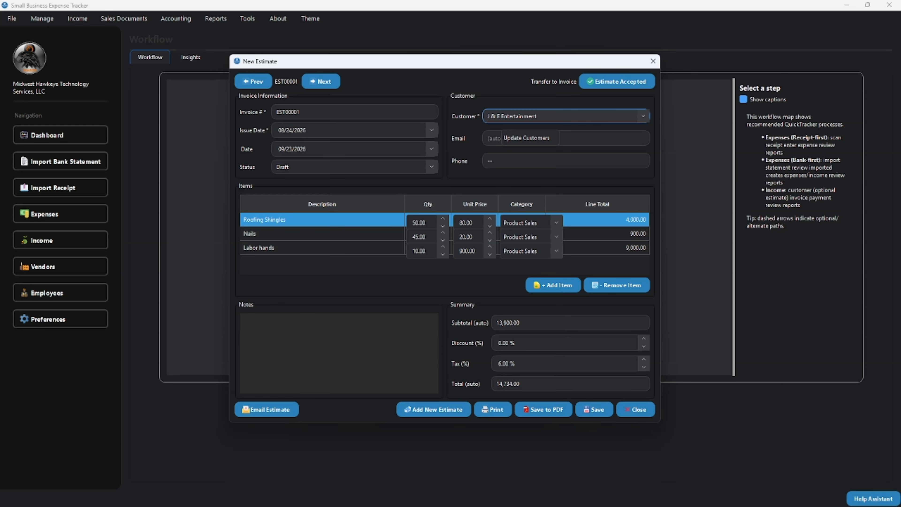
Step: Update J & E Entertainment's contact name, e-mail address and phone number in the customer editor
left_click(526, 138)
double_click(297, 172)
type("E")
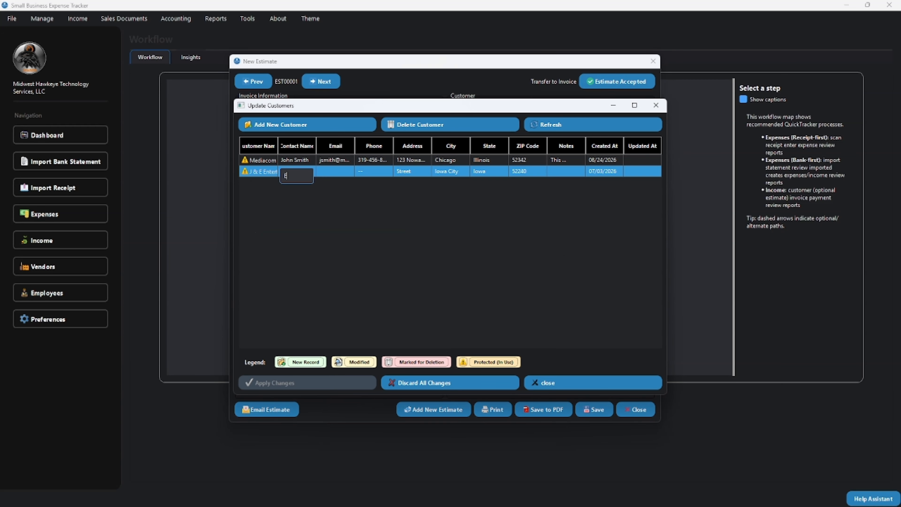
type("dwin")
key("Tab")
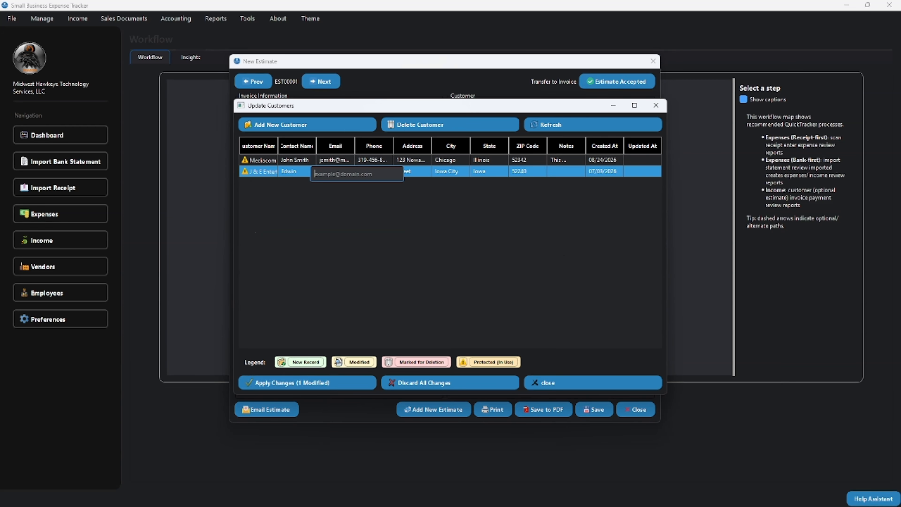
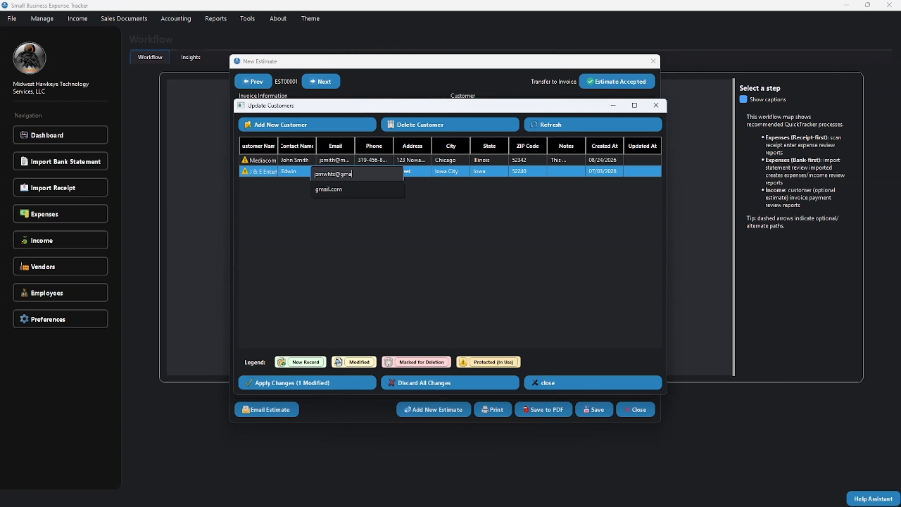
key("Return")
double_click(374, 171)
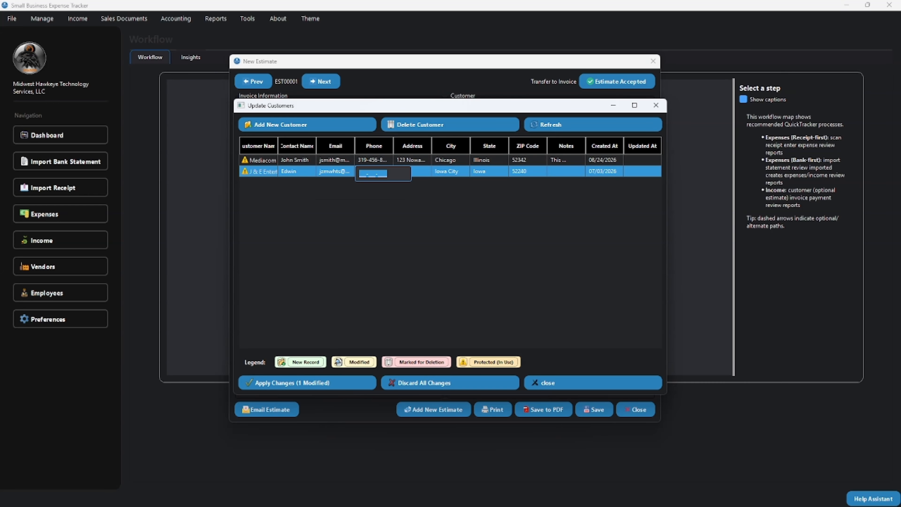
key("Tab")
key("Tab")
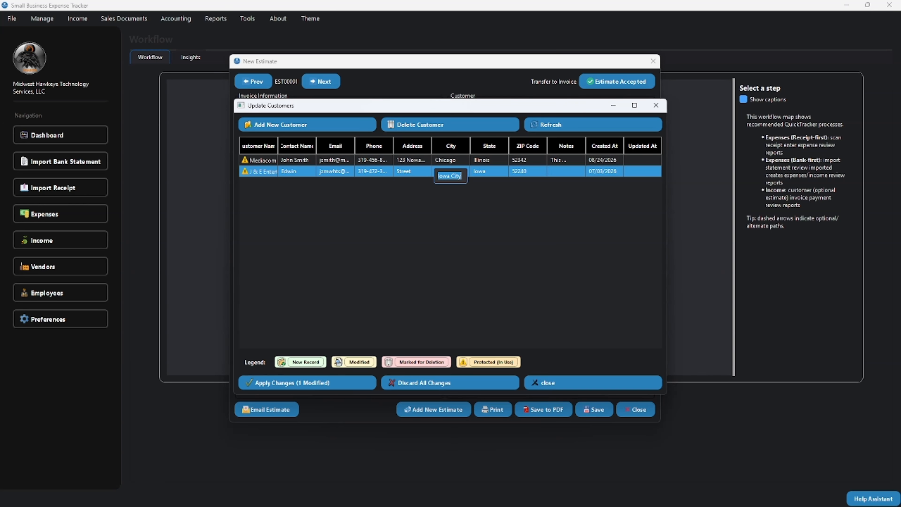
key("Tab")
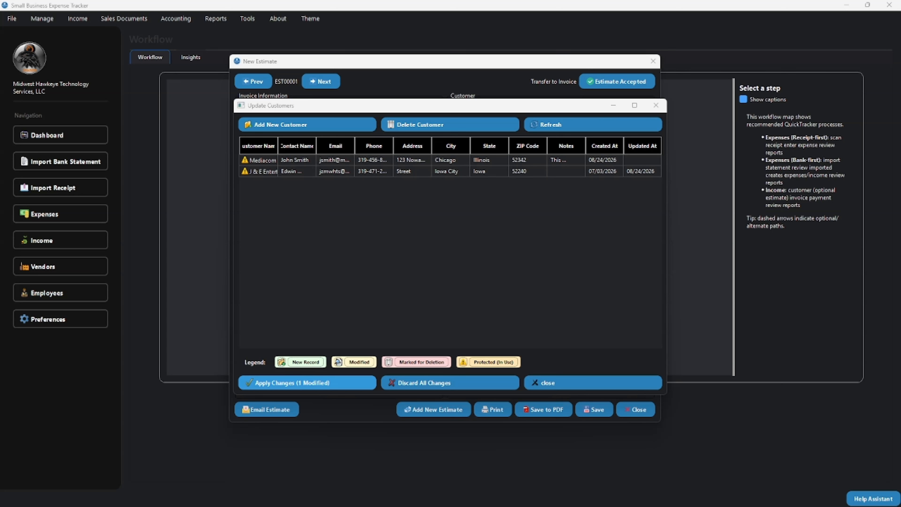
Step: Apply the customer changes, acknowledge the success message, and return to the estimate
left_click(308, 383)
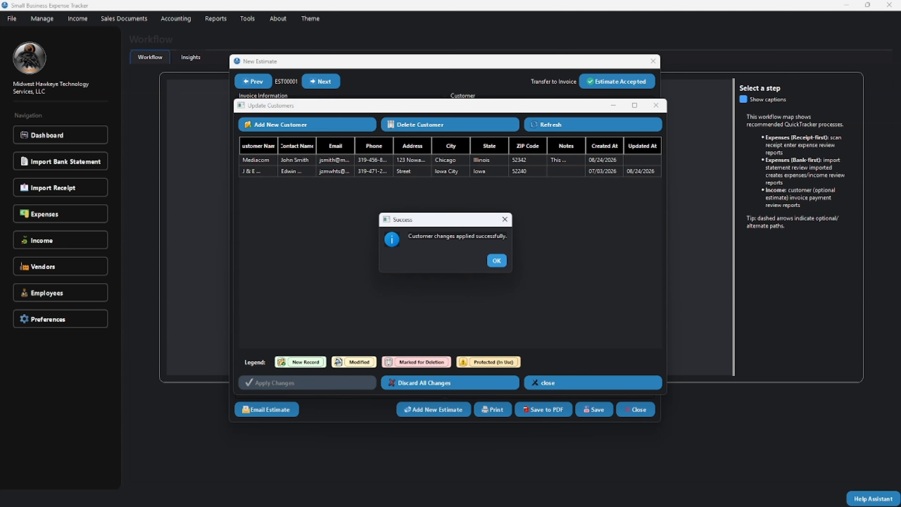
left_click(497, 260)
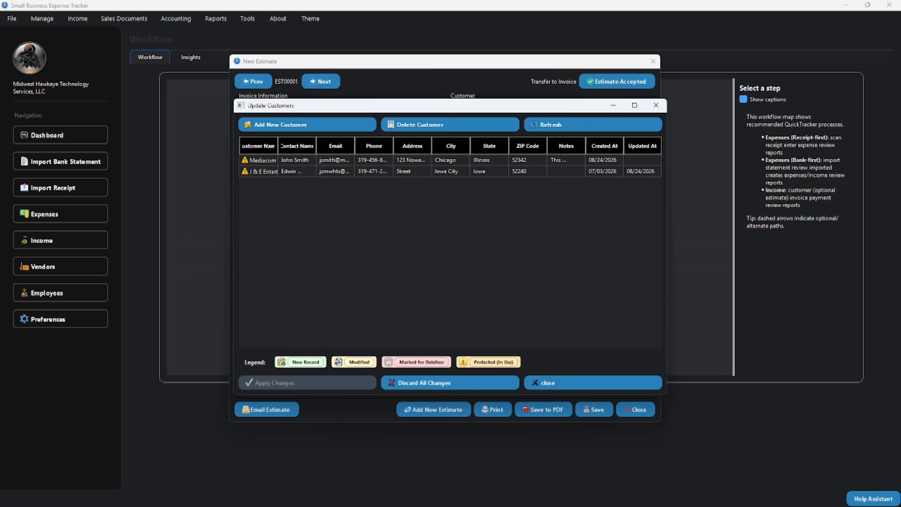
left_click(593, 383)
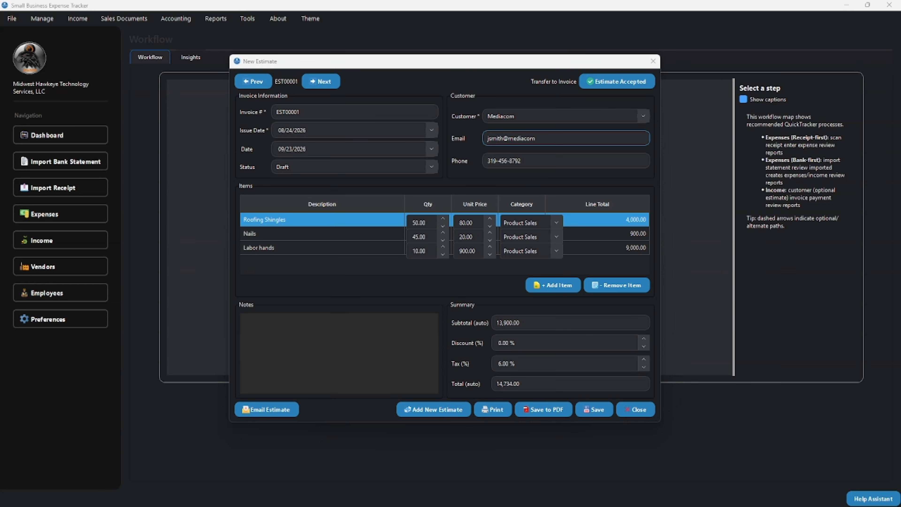
Step: Choose J & E Entertainment as customer and add Roofing Shingles, quantity 50 at 80.00
left_click(642, 116)
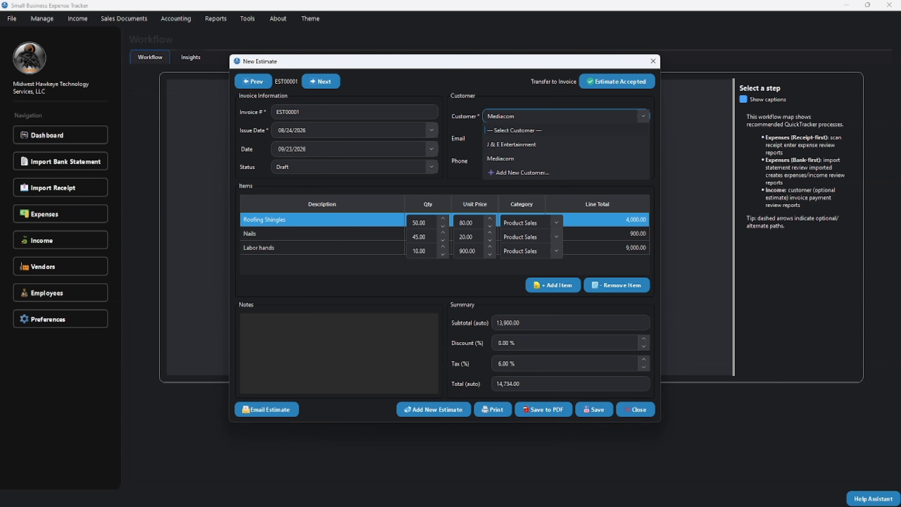
left_click(511, 144)
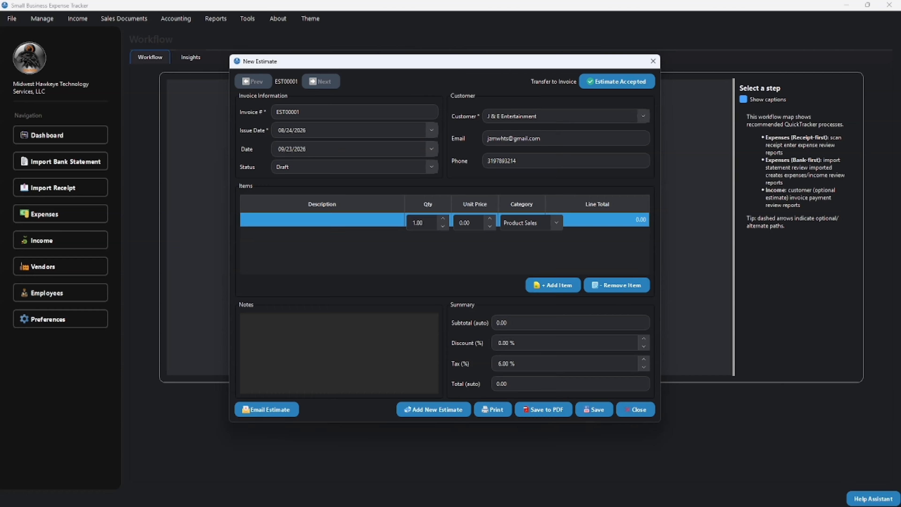
double_click(322, 220)
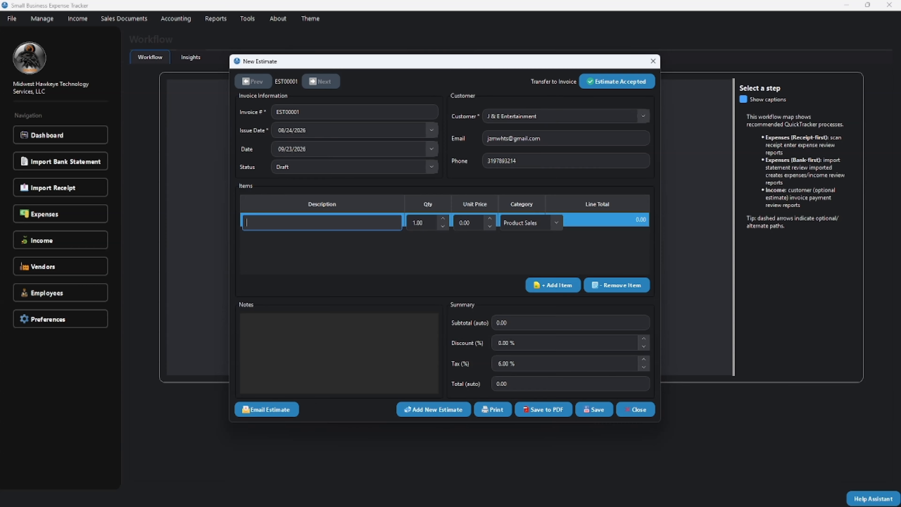
type("Roofing Shingles")
key("Tab")
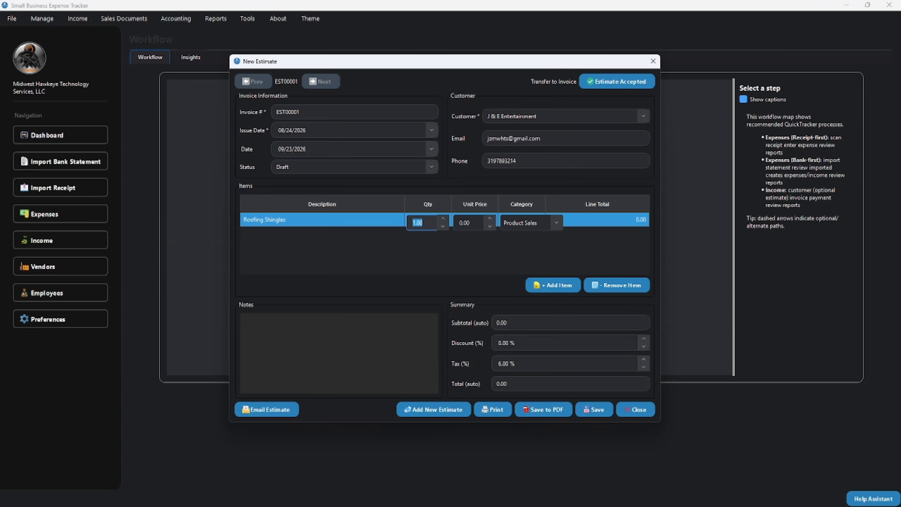
type("50")
key("Tab")
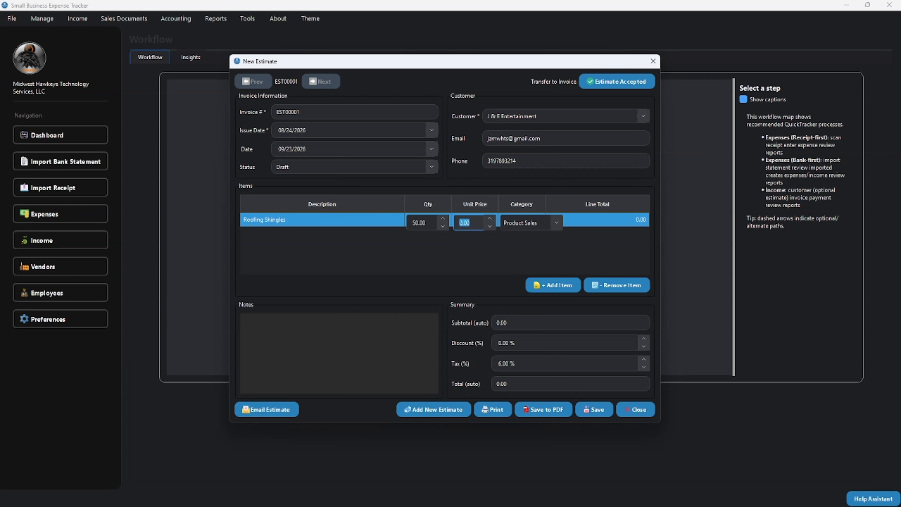
type("80")
key("Tab")
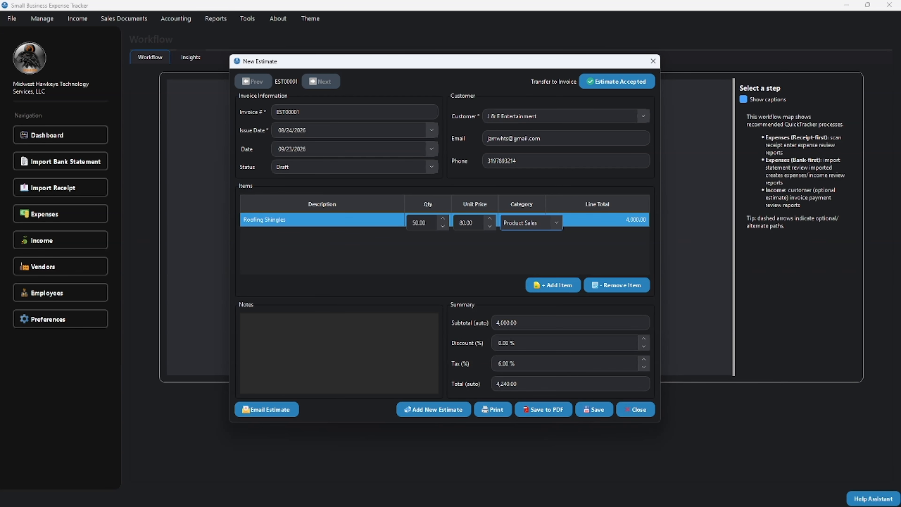
key("Tab")
key("shift+Tab")
Step: Add a Nails line with quantity 45 at 20.00
left_click(553, 285)
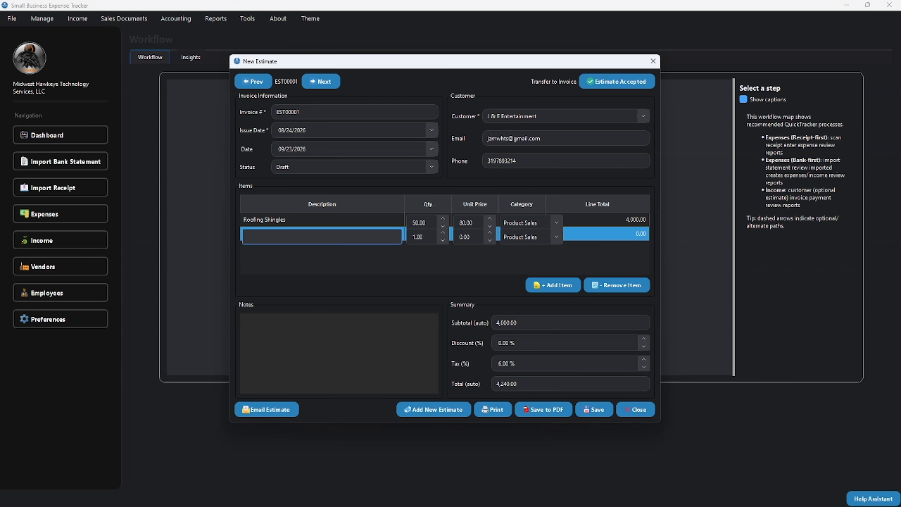
type("Nails")
key("Tab")
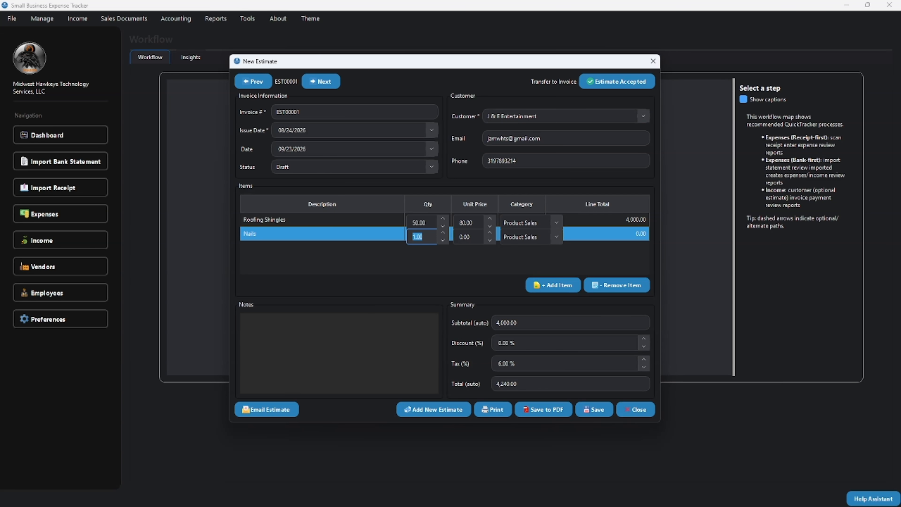
type("45")
key("Tab")
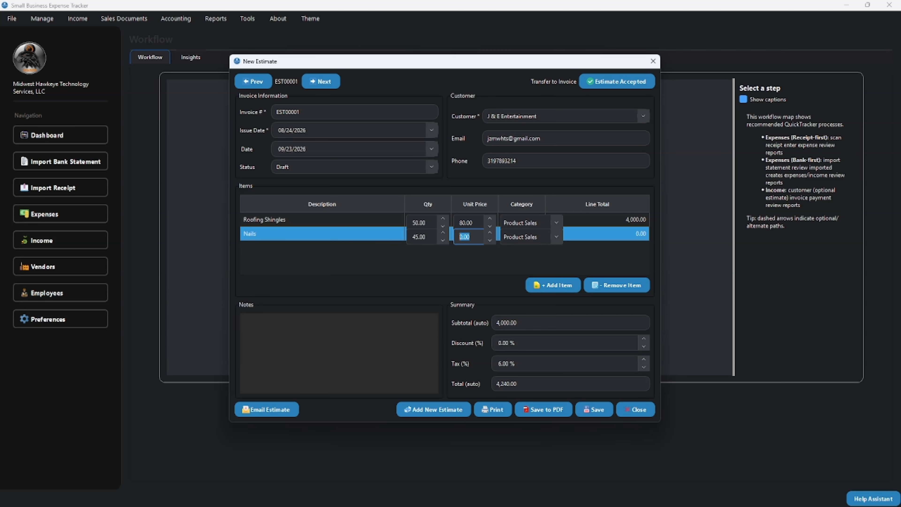
type("20")
key("Tab")
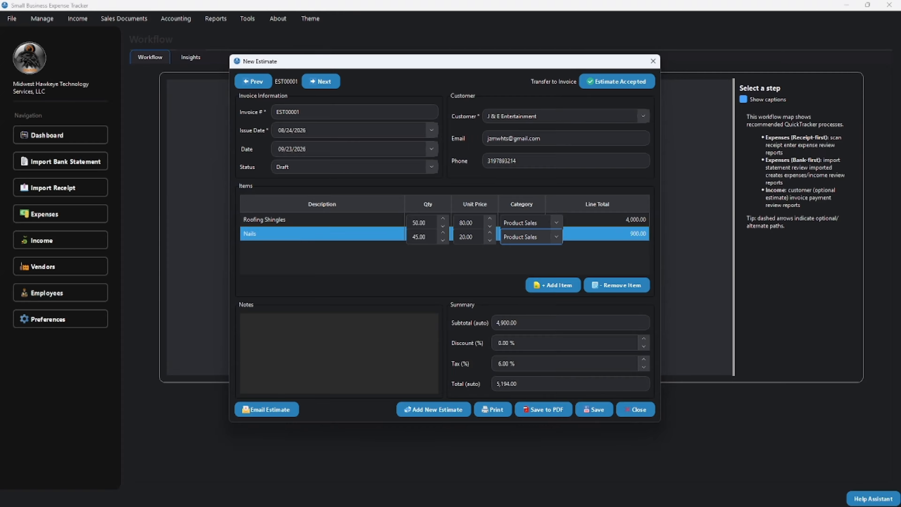
key("Tab")
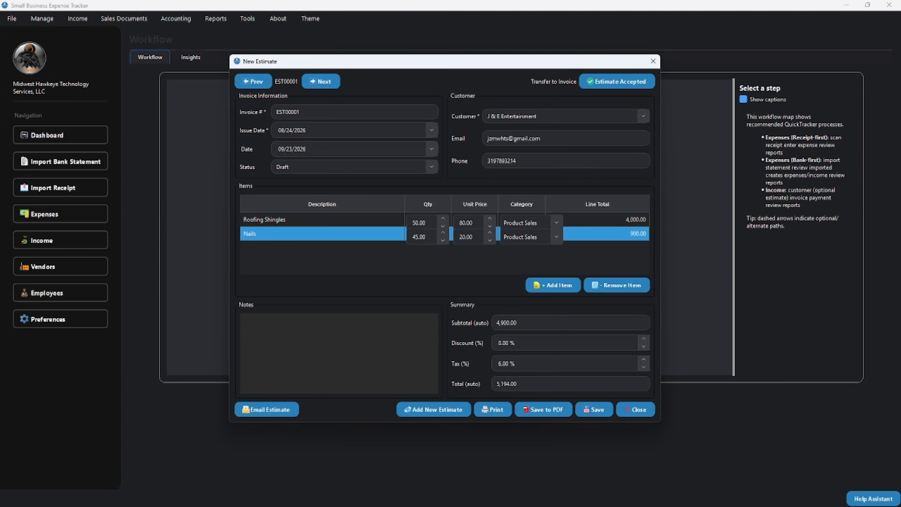
key("Tab")
key("Tab")
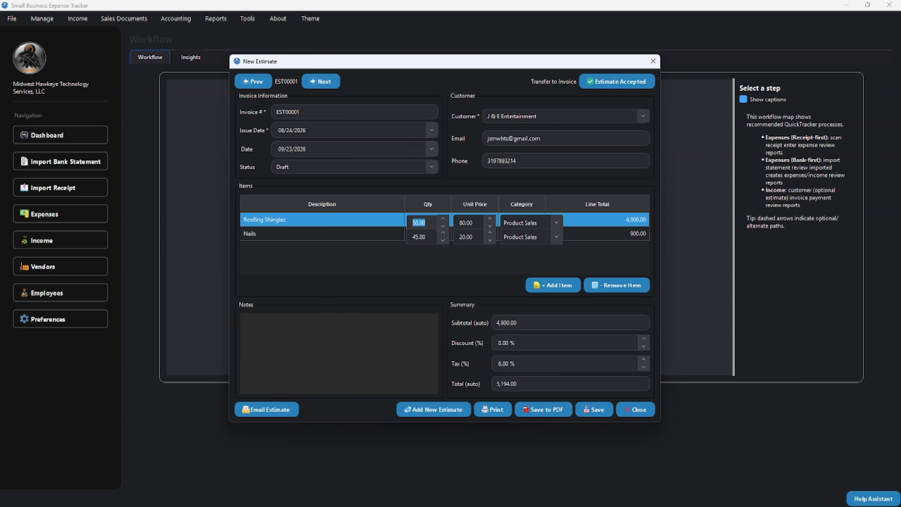
Step: Start a Labor Hands line with quantity 300, then remove that mistaken line
left_click(553, 285)
type("Labor ")
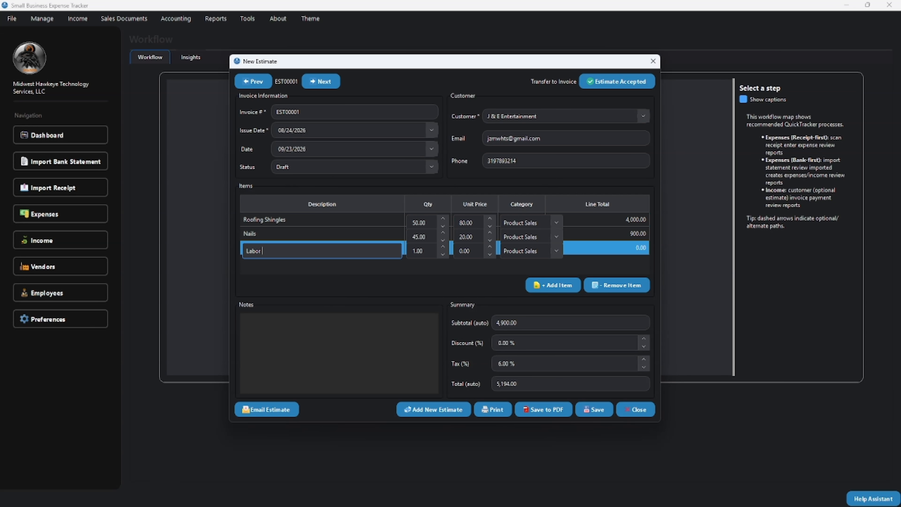
type("Hands")
key("Tab")
type("300")
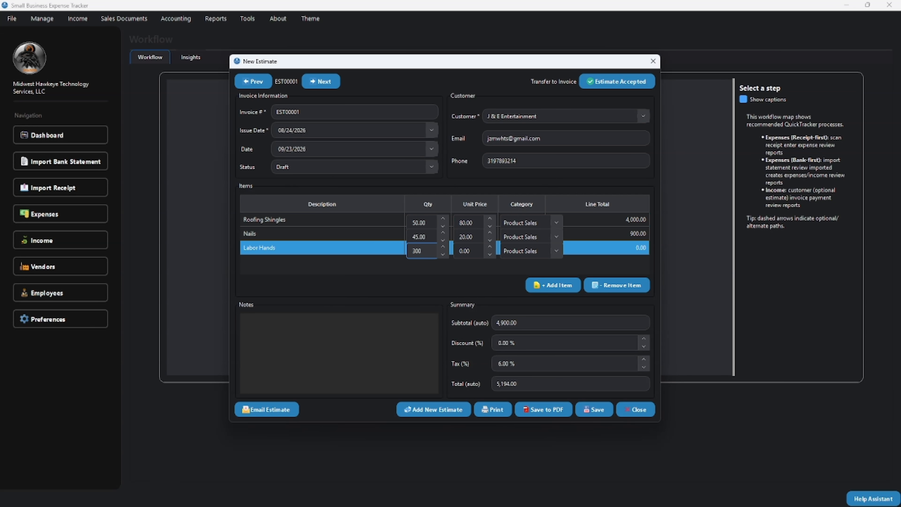
key("Tab")
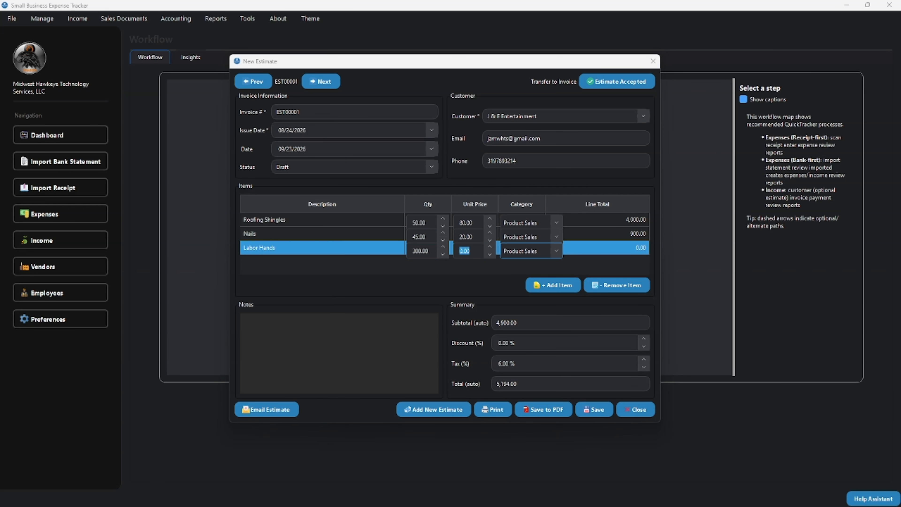
left_click(617, 285)
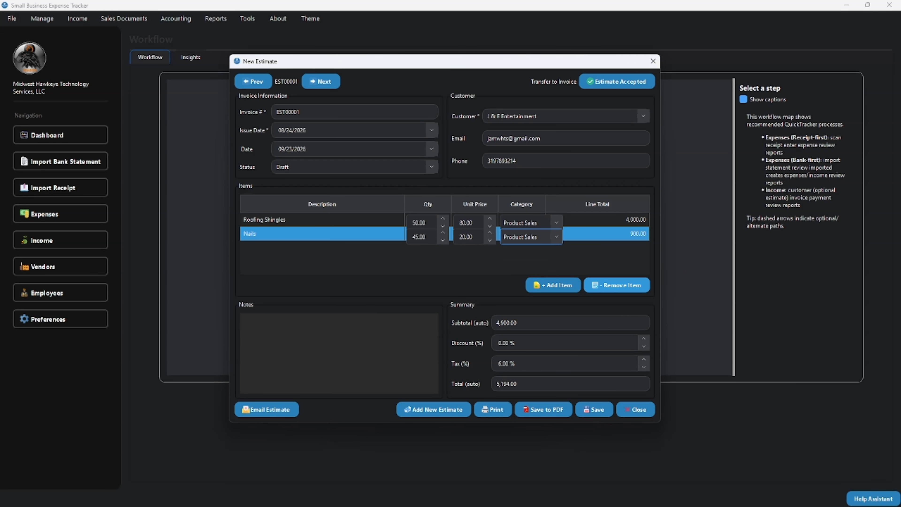
Step: Add a Labor hands line with quantity 10 at 900.00
left_click(552, 285)
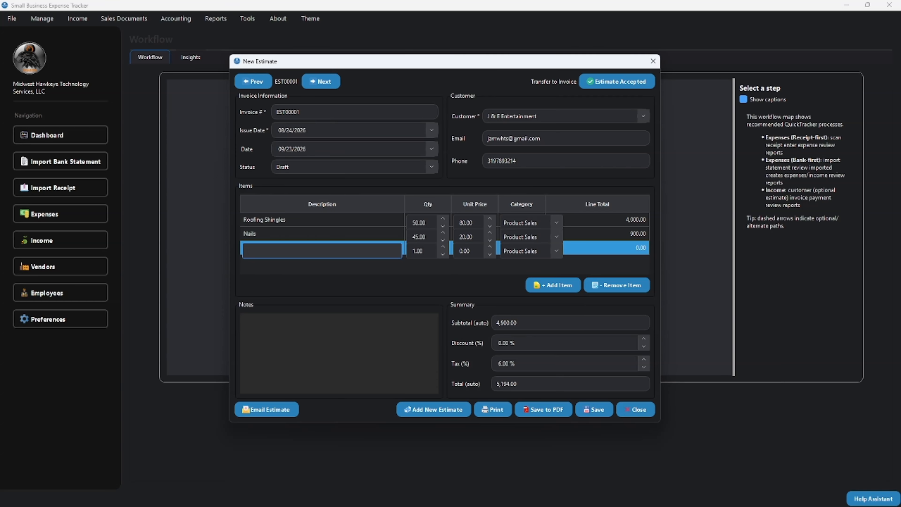
type("Labor hands")
key("Tab")
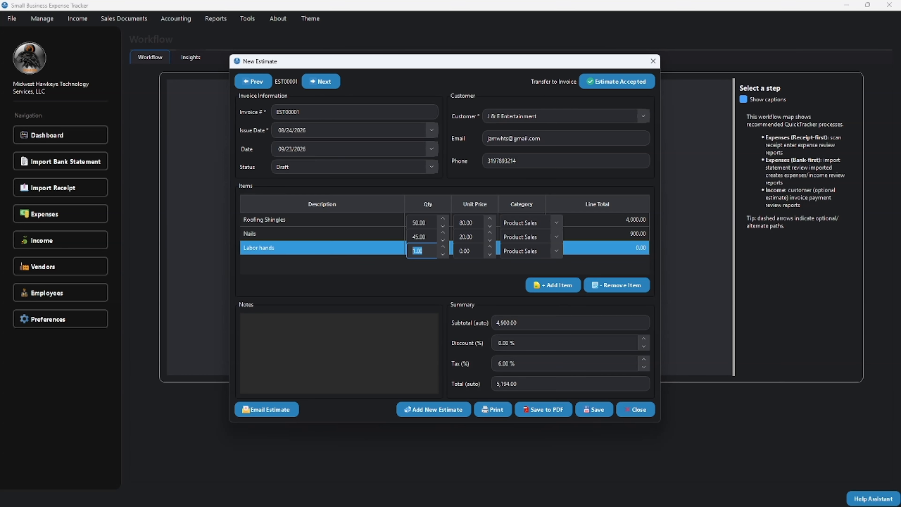
type("10")
key("Tab")
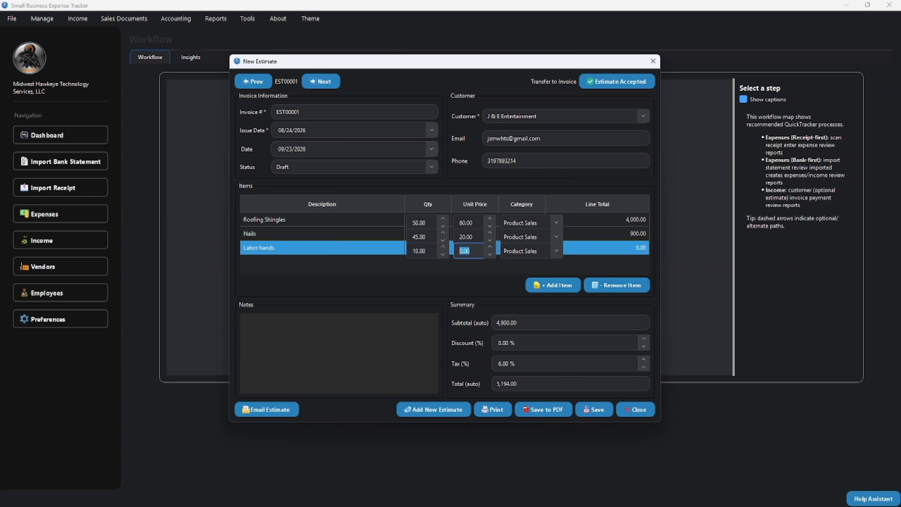
type("900")
key("Tab")
key("Tab")
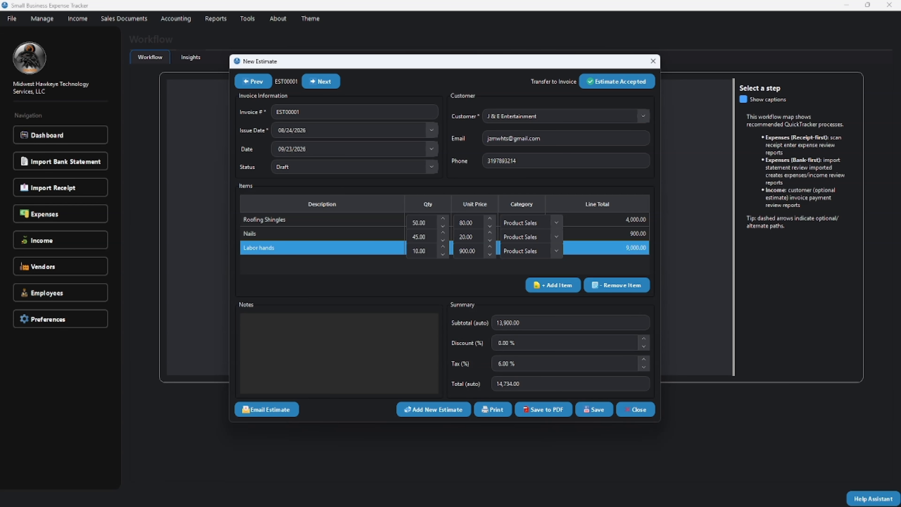
key("Tab")
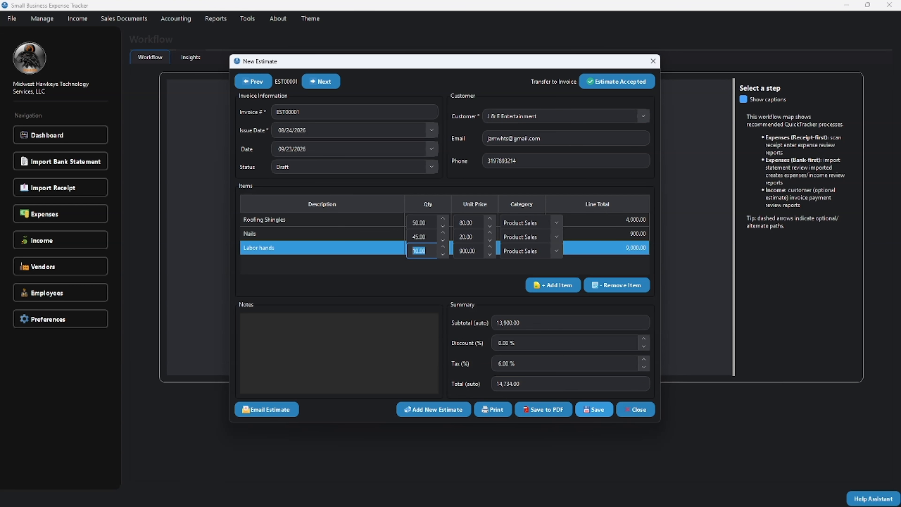
Step: Save EST00001 totalling 14,734.00 and start blank estimate EST00002
left_click(594, 409)
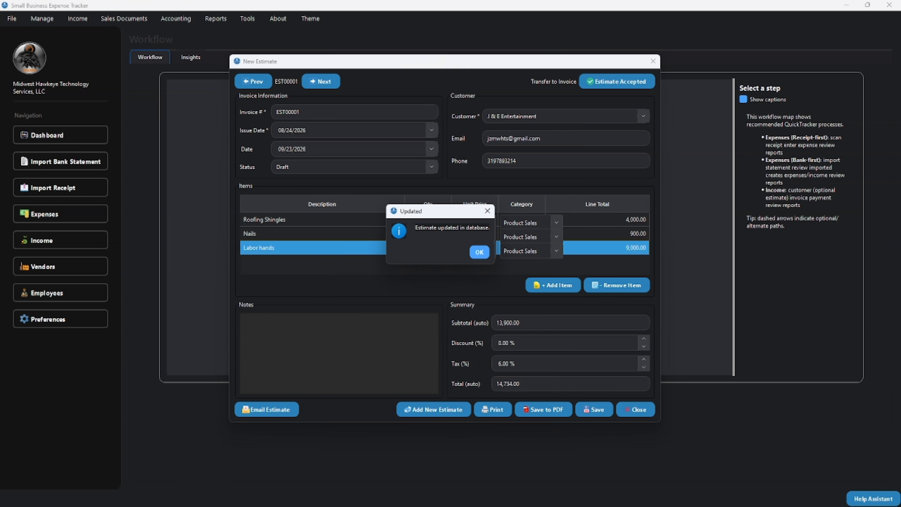
left_click(479, 252)
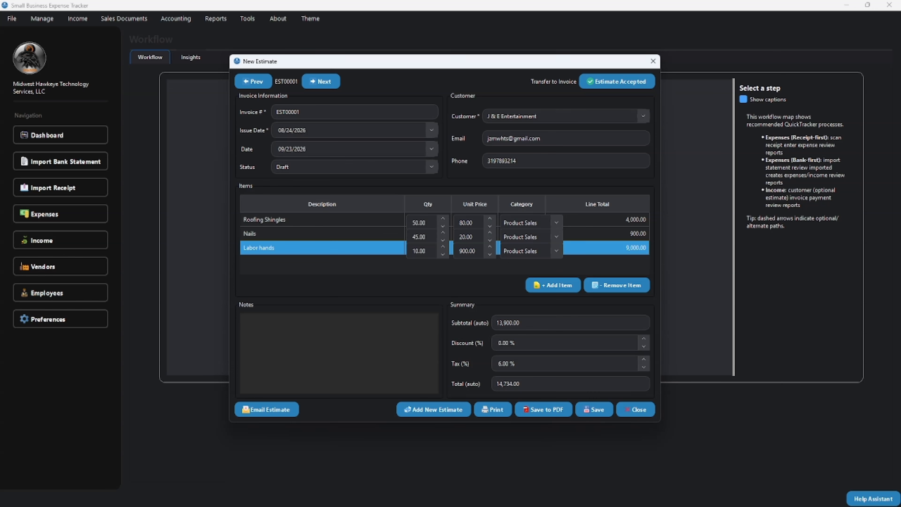
left_click(434, 409)
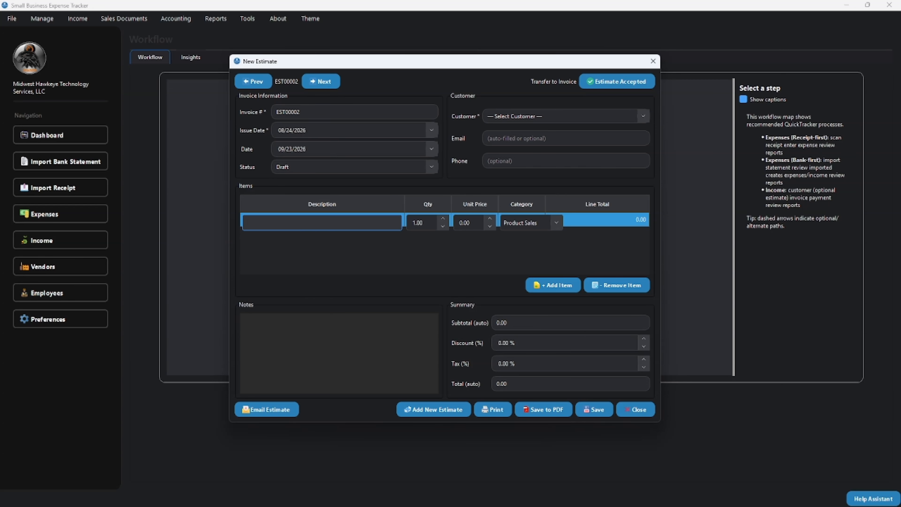
Step: Add new customer Mediacom with its contact person, e-mail address and phone number
left_click(566, 116)
left_click(553, 139)
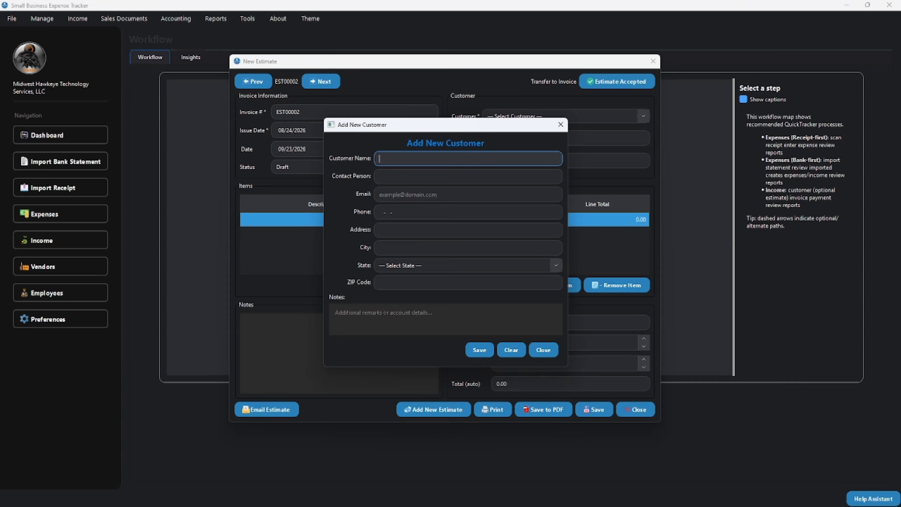
type("Mediacom")
key("Tab")
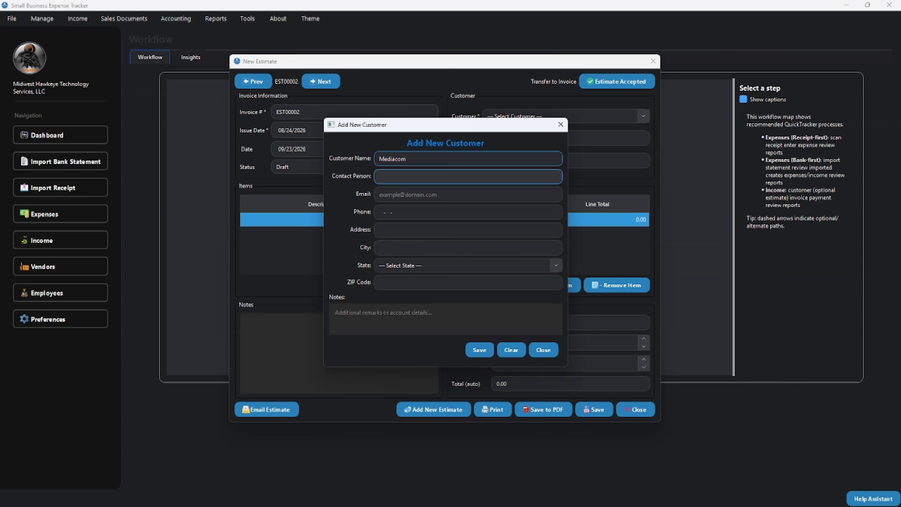
type("John Smith")
key("Tab")
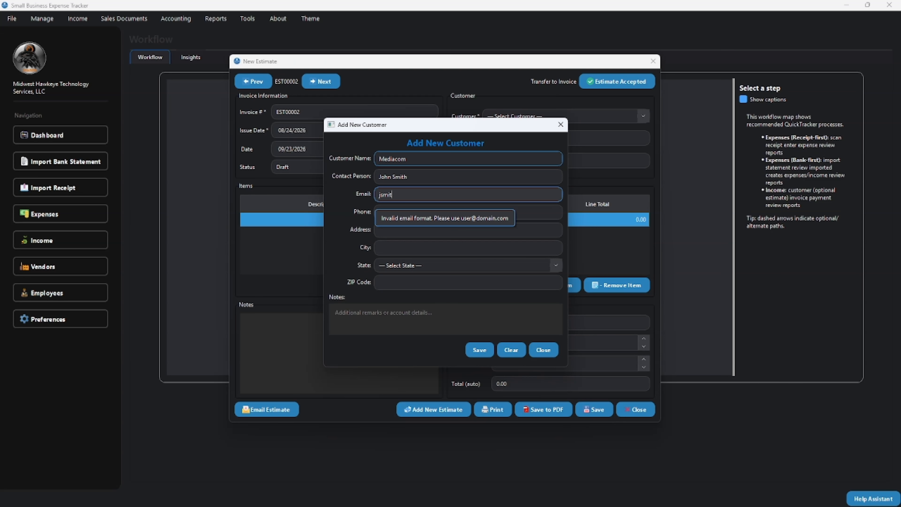
key("Tab")
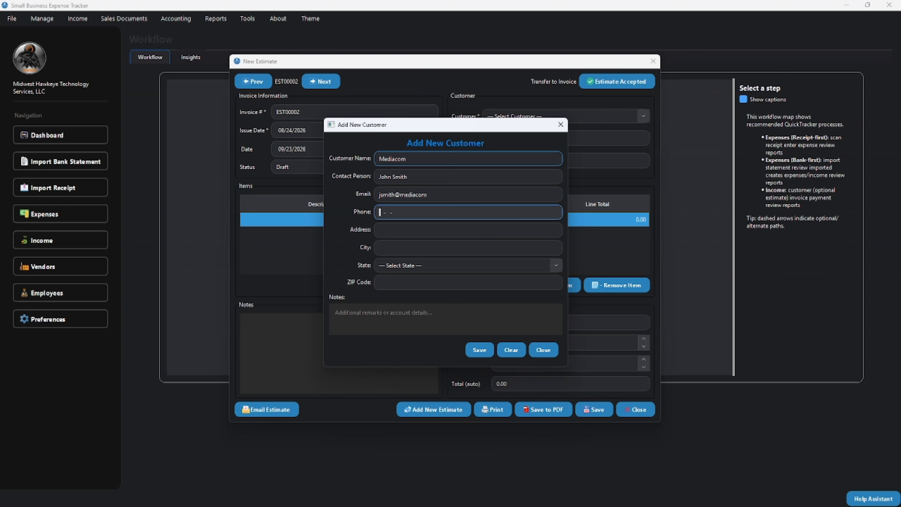
key("Tab")
Step: Enter Mediacom's street address, city, state and ZIP, add the fiber optic projects note, and save
type("123 Noway st")
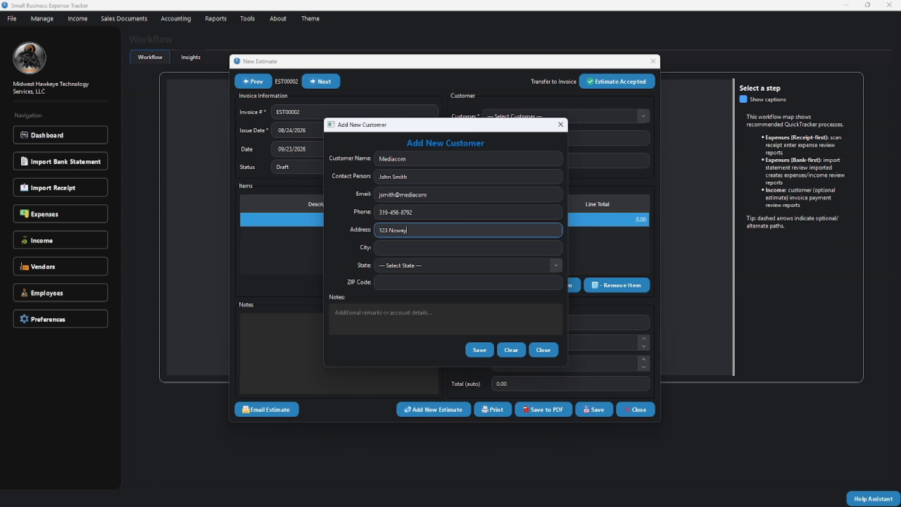
key("Tab")
type("Chicago")
key("Tab")
type("Il")
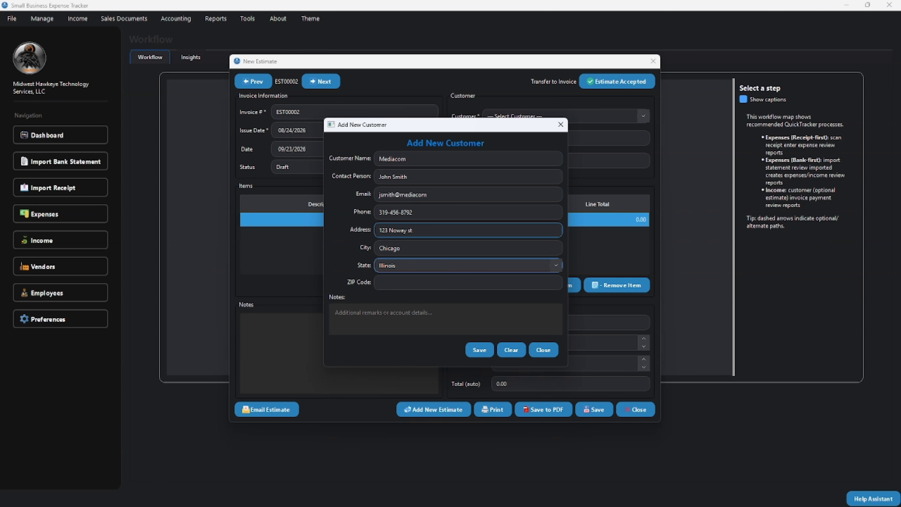
key("Tab")
type("52342")
key("Tab")
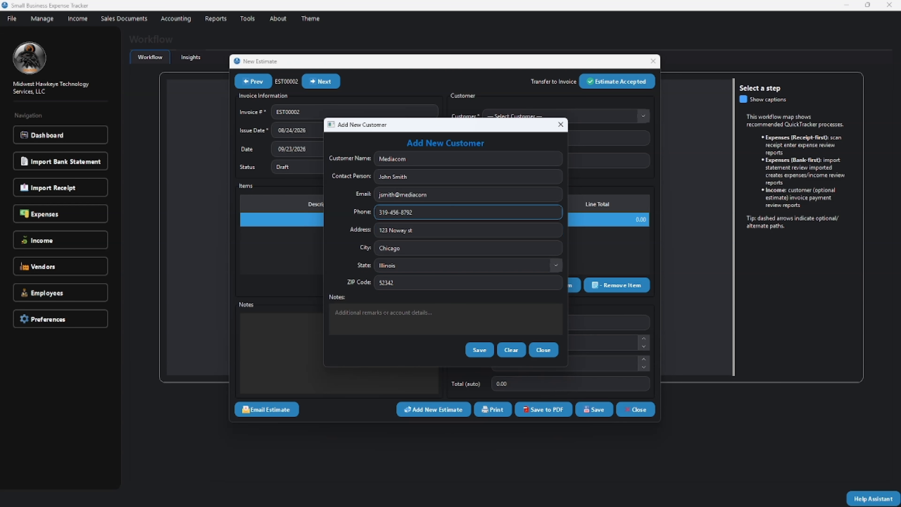
type("This customer is for fiber optic projects")
left_click(479, 350)
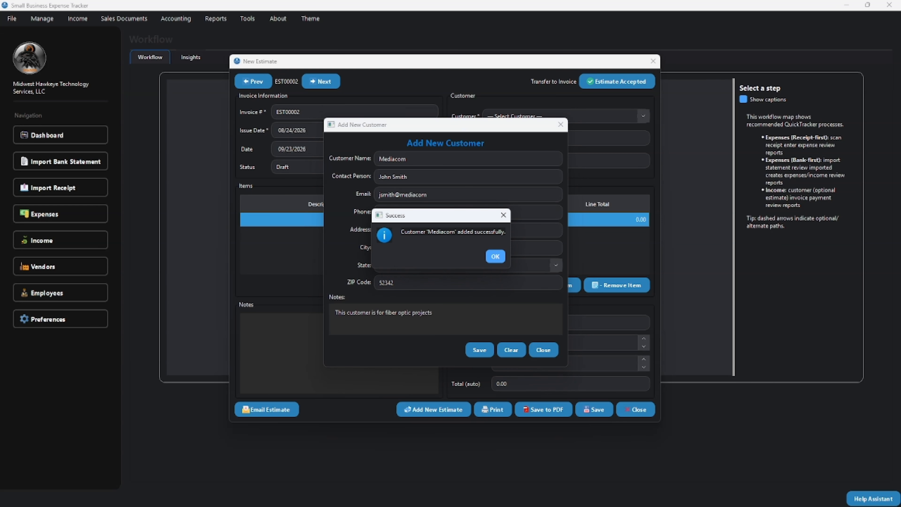
left_click(495, 256)
double_click(322, 220)
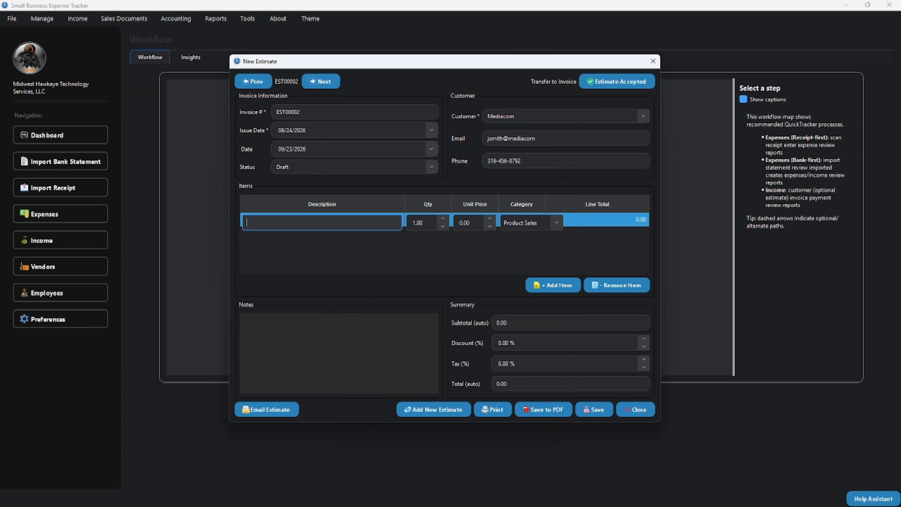
Step: Add a Router installation item with quantity 1 at 2,500.00
type("Router installation")
key("Tab")
type("1")
key("Tab")
type("2500")
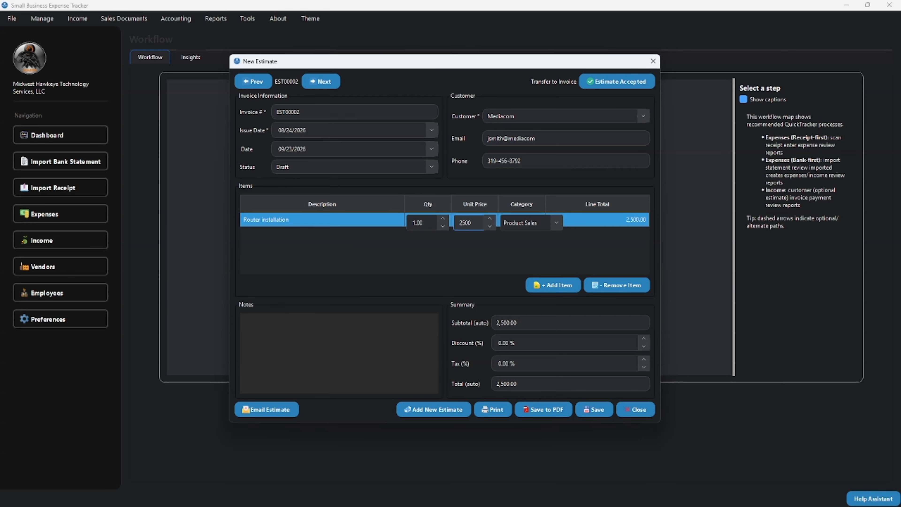
key("Tab")
Step: Add the note 'Project fiber optic', set tax to 6%, and save the estimate
left_click(247, 322)
type("Projecto")
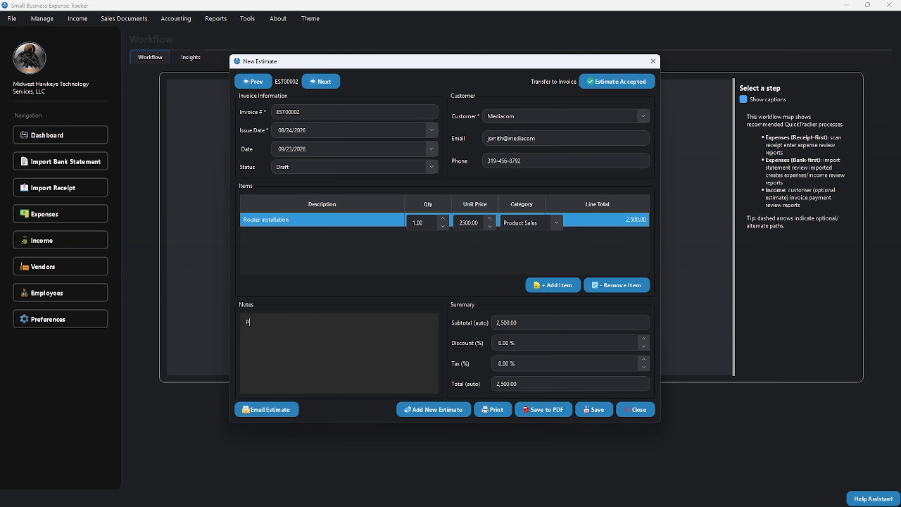
key("BackSpace")
key("BackSpace")
type("t fiber optic")
key("Tab")
left_click(501, 364)
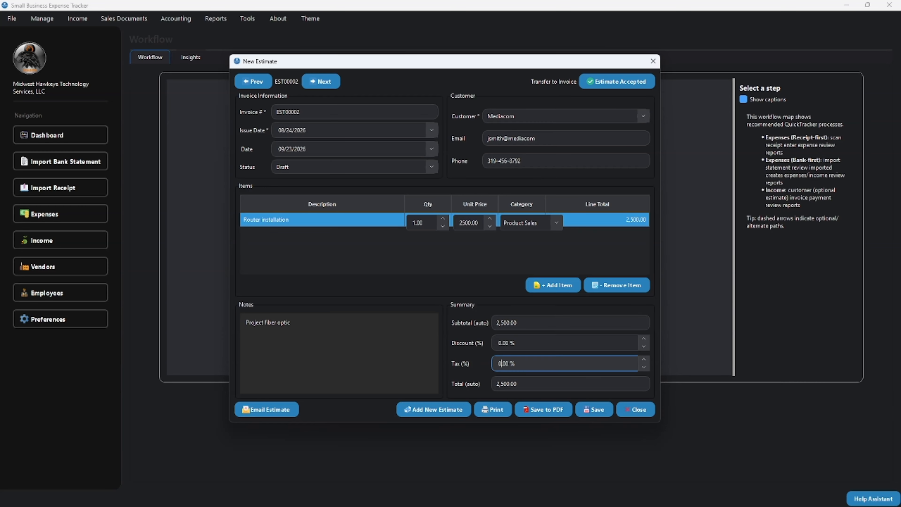
key("BackSpace")
type("6")
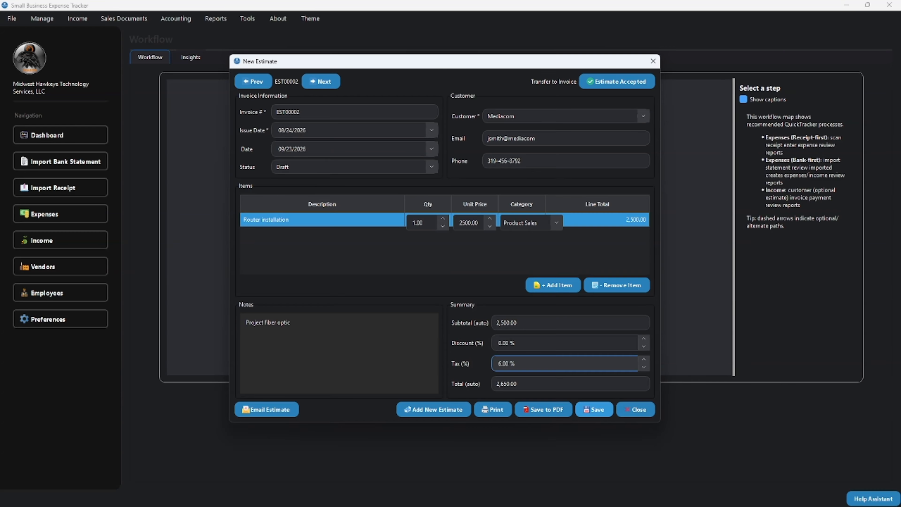
key("Tab")
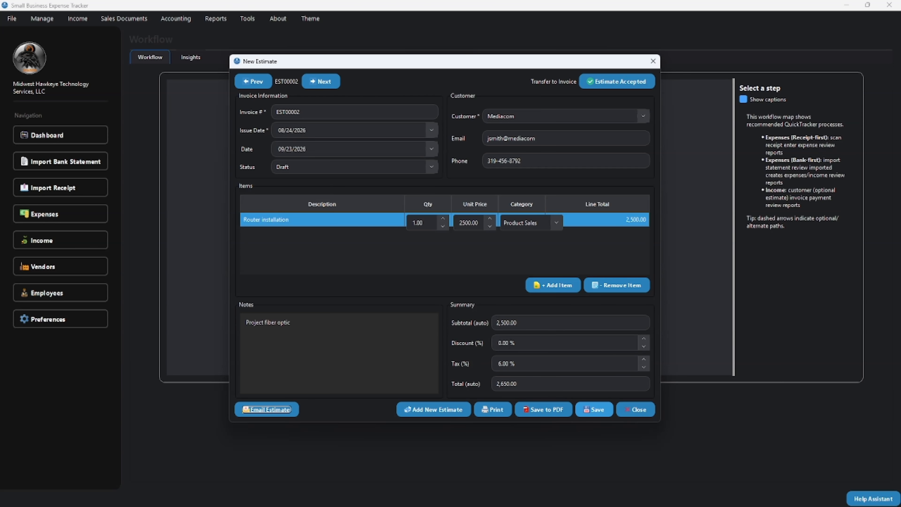
left_click(594, 409)
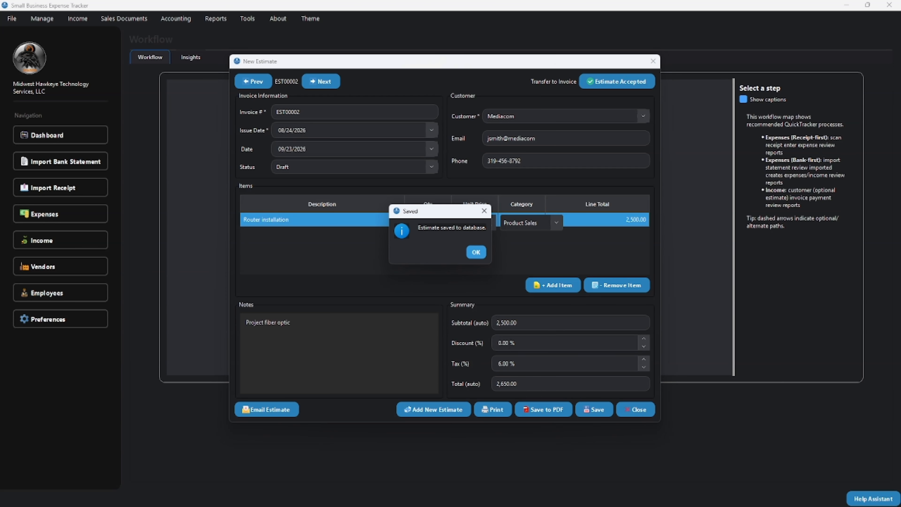
left_click(475, 252)
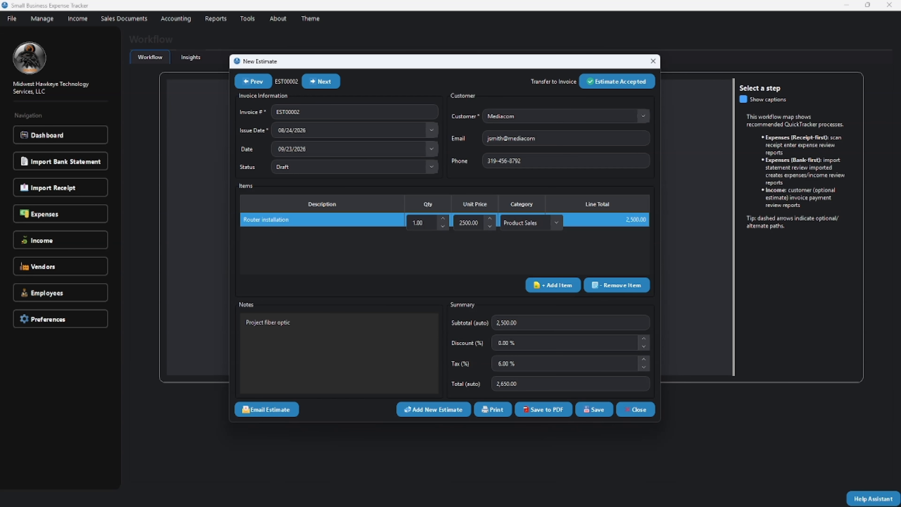
Step: Flip between EST00001 and EST00002, checking J & E's e-mail and phone, ending on EST00001
left_click(253, 82)
left_click(420, 236)
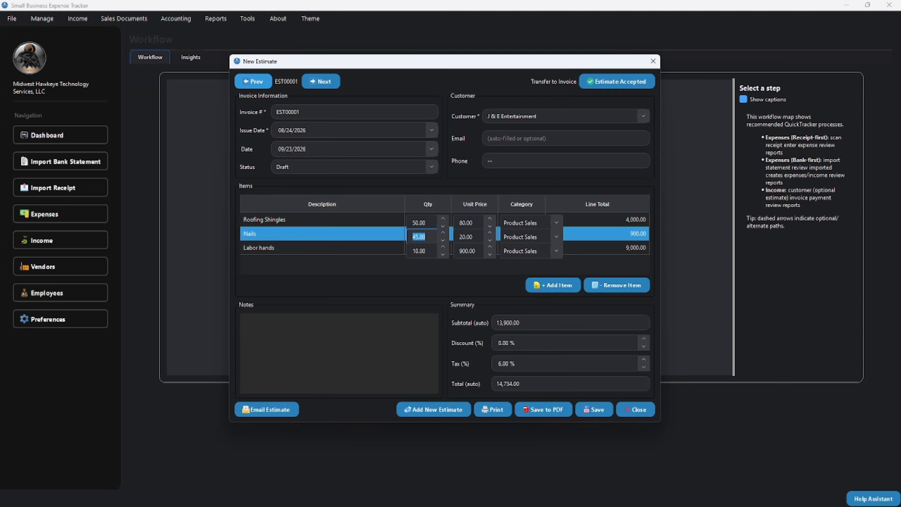
left_click(253, 81)
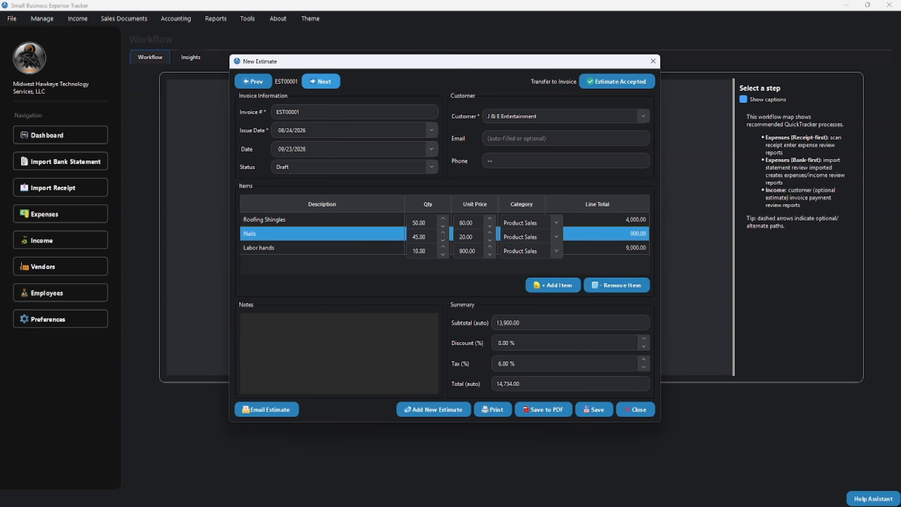
left_click(321, 81)
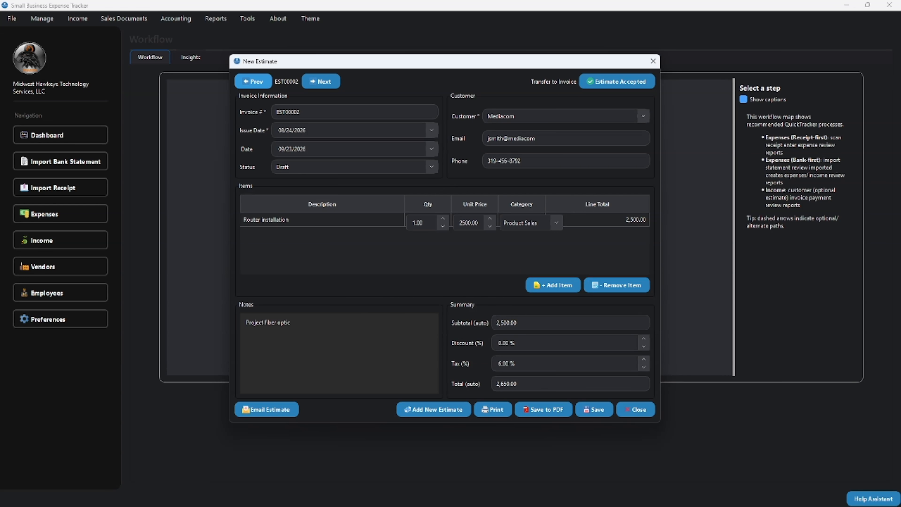
left_click(253, 81)
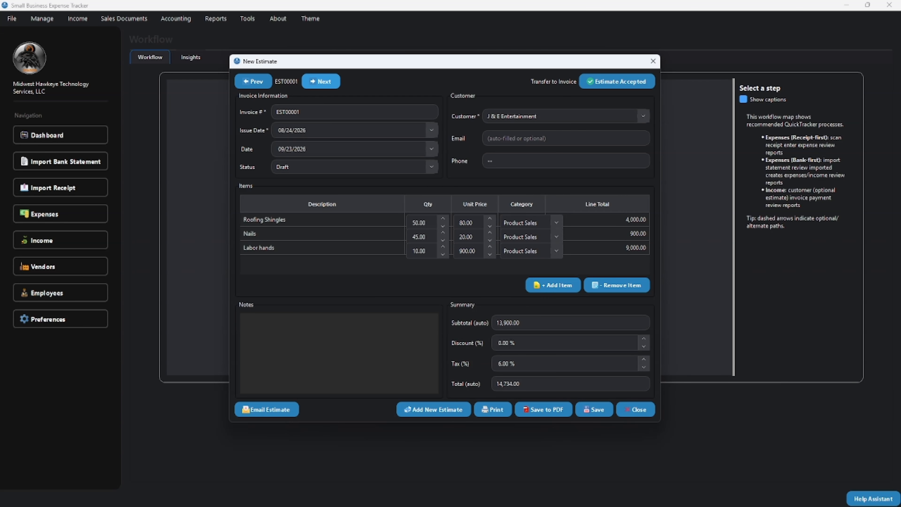
left_click(321, 81)
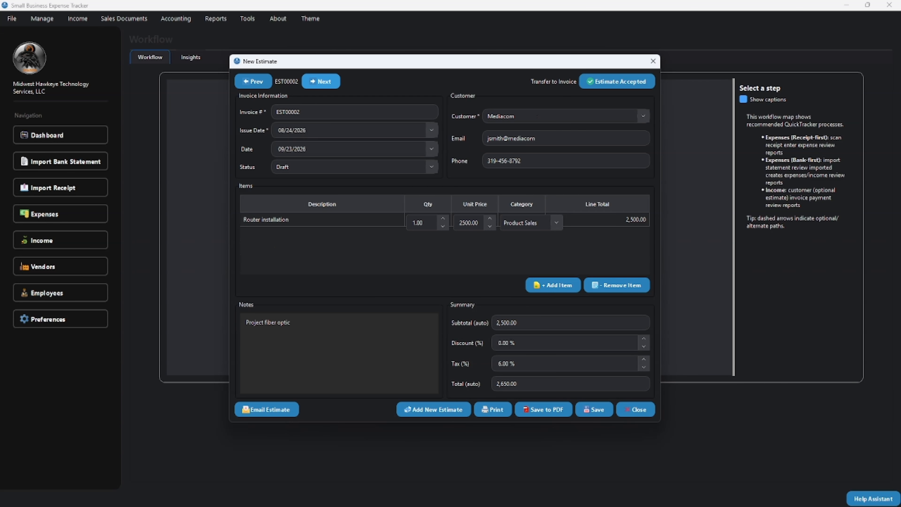
left_click(253, 81)
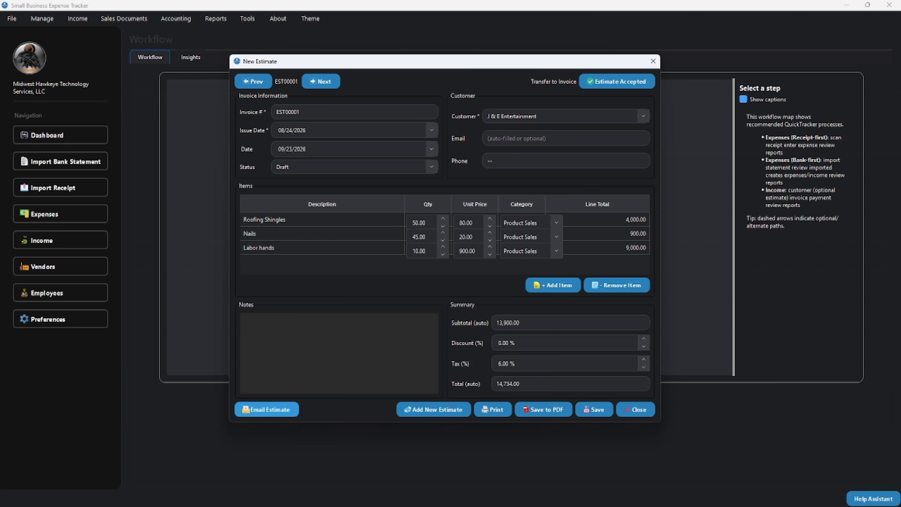
left_click(532, 138)
left_click(532, 160)
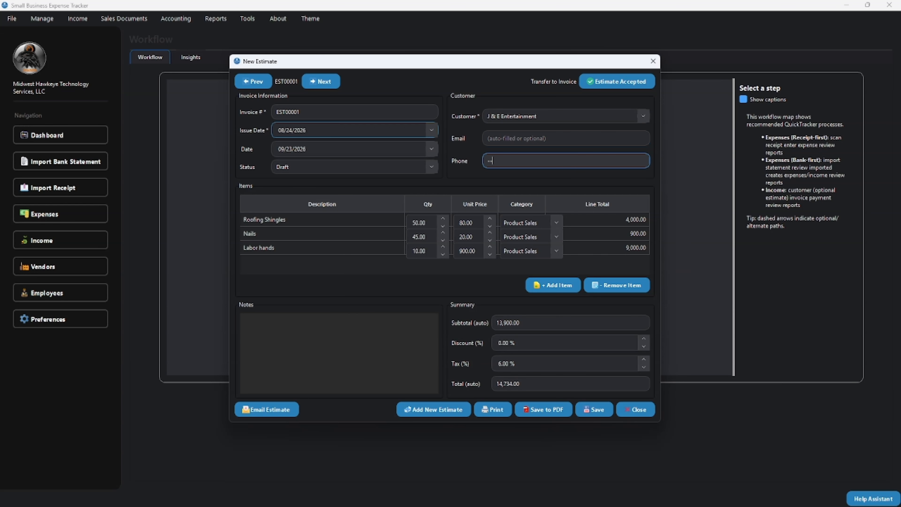
left_click(321, 81)
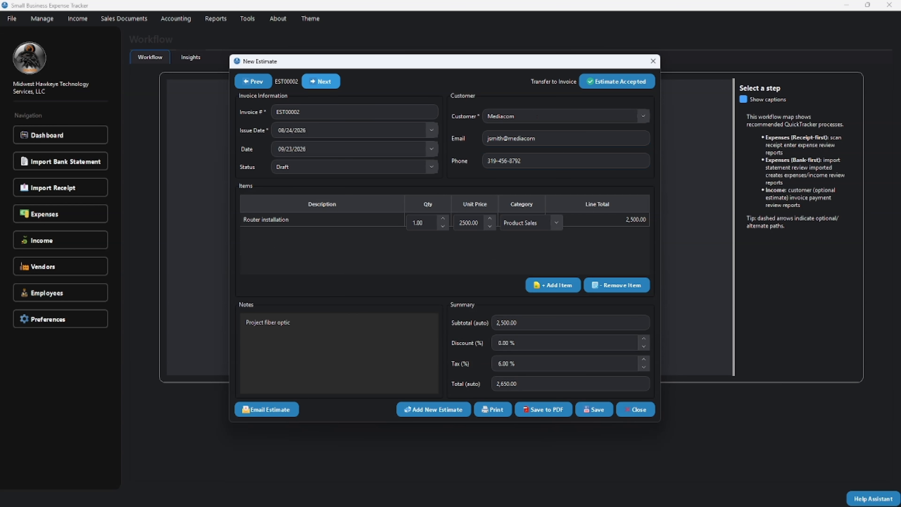
left_click(253, 82)
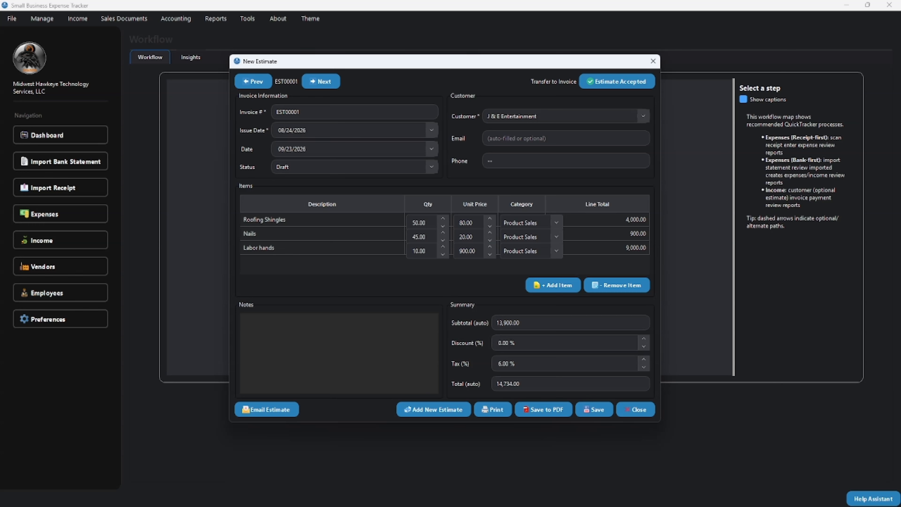